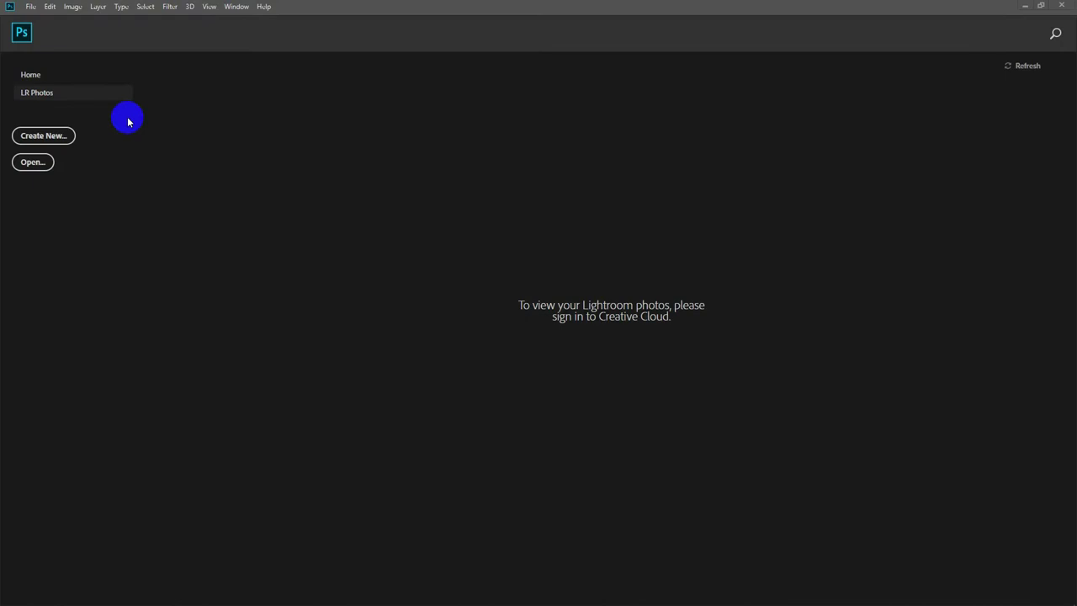
Create a new 2 × 2 inch white document at 300 pixels/inch.
left_click(30, 6)
left_click(36, 19)
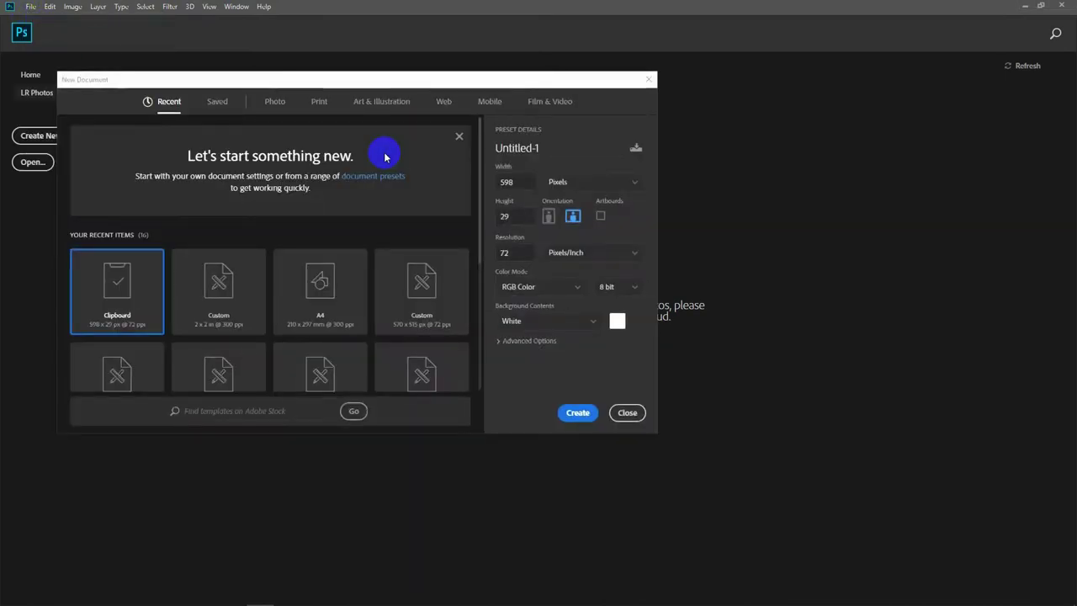
left_click(563, 185)
left_click(559, 220)
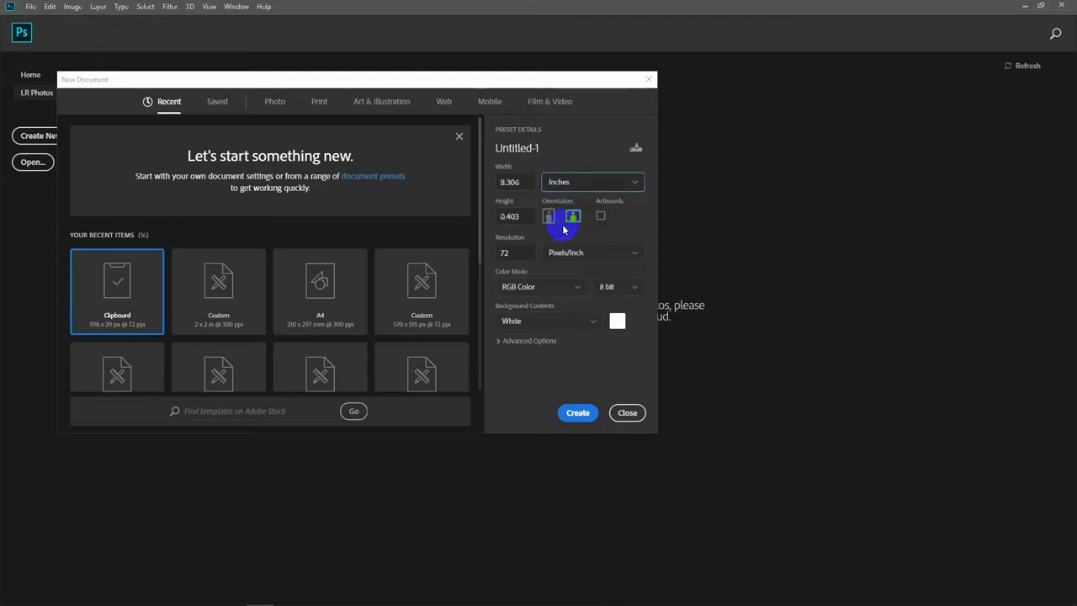
double_click(521, 184)
type("300")
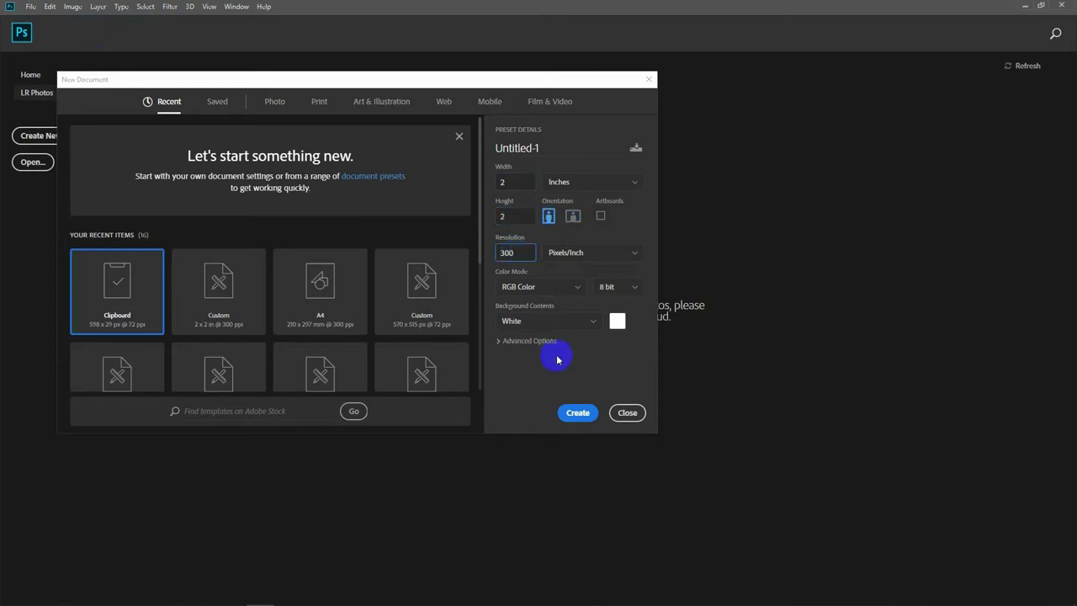
left_click(569, 414)
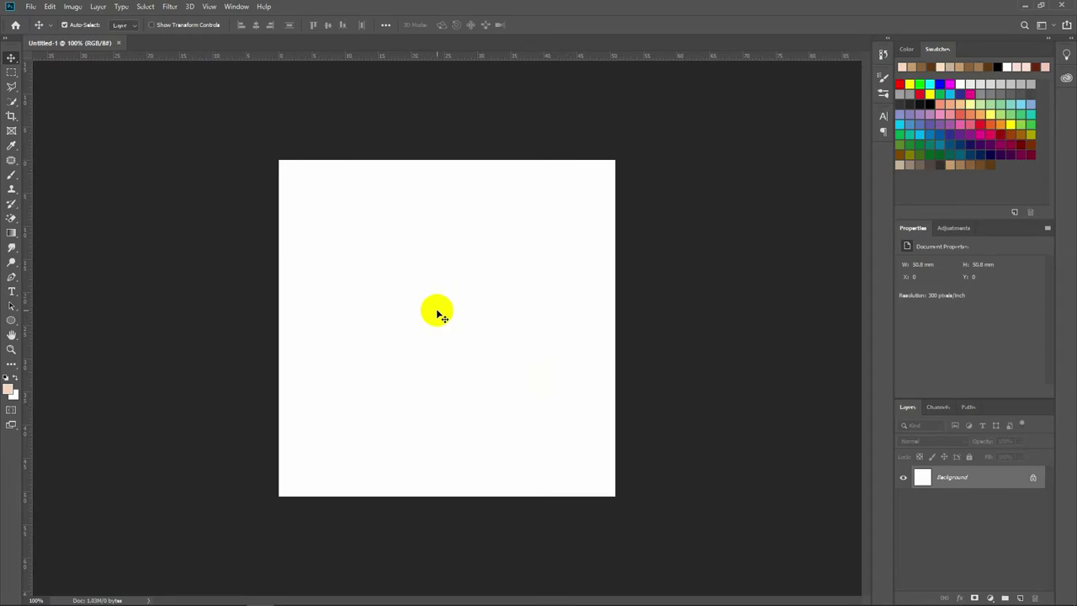
Add Layer 1 and set up a hard round General brush in black, dabbing a test dot.
left_click(1019, 598)
key("b")
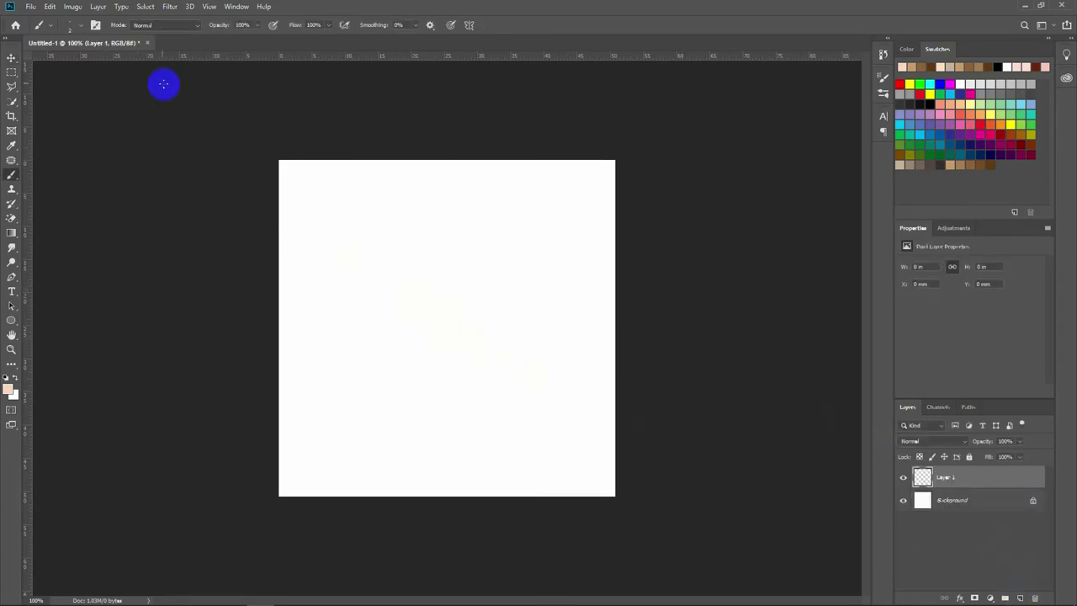
left_click(77, 24)
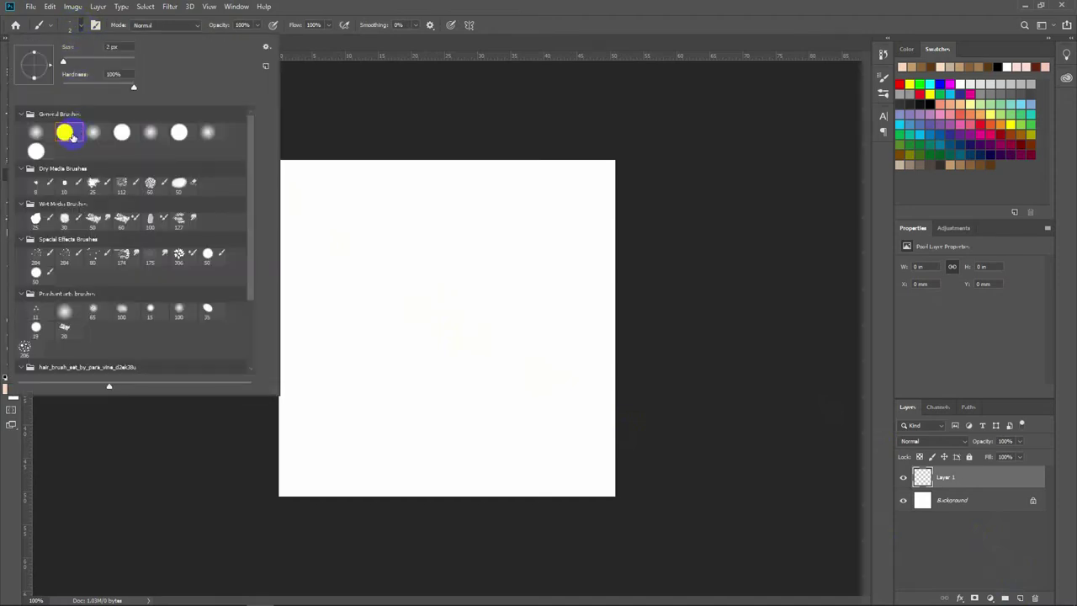
double_click(67, 133)
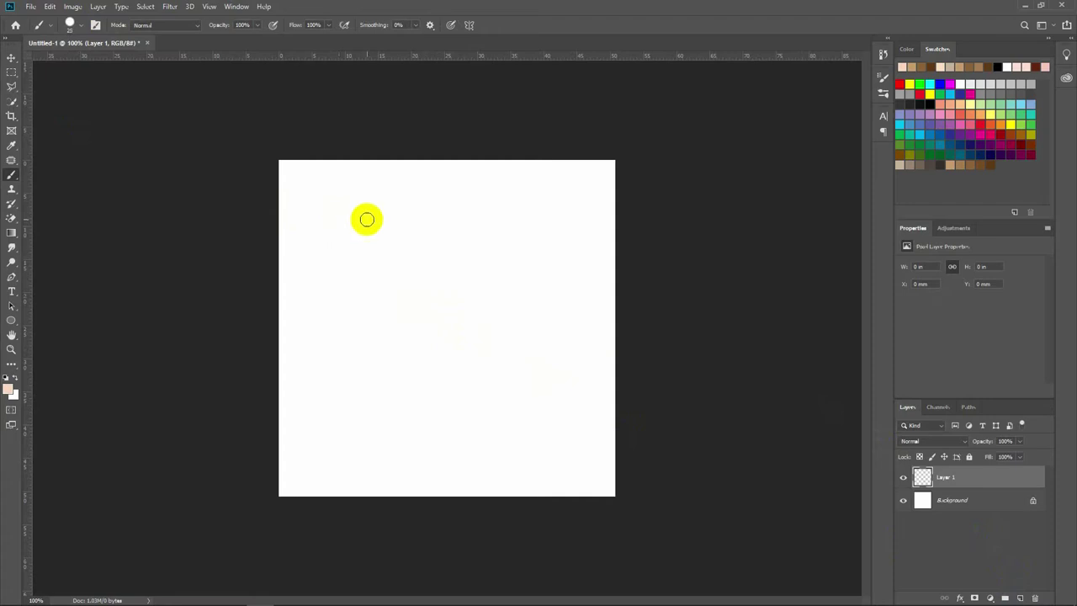
left_click(332, 218)
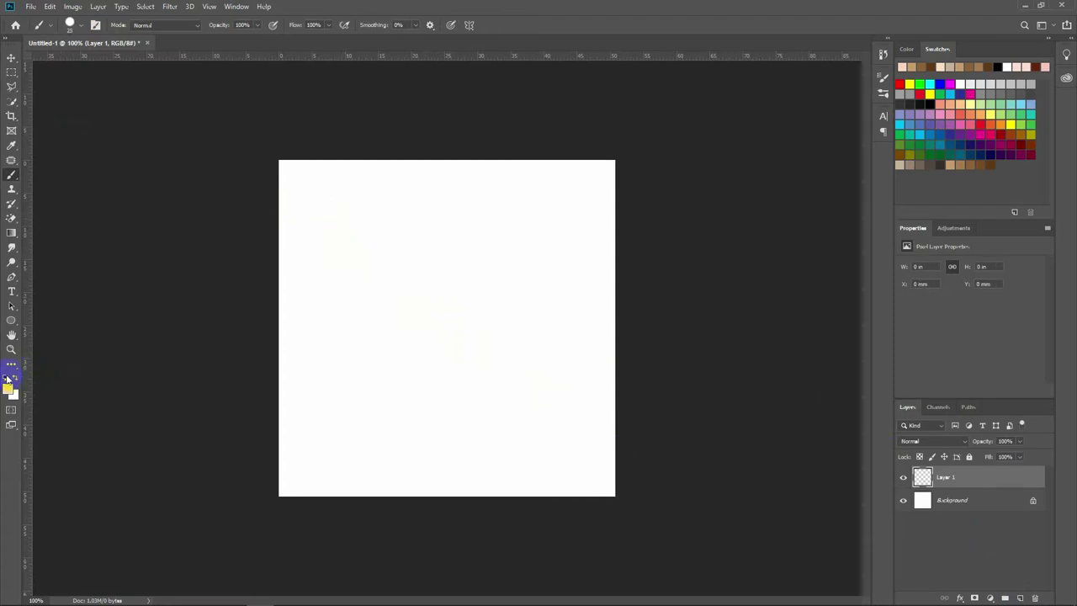
left_click(6, 377)
Paint six large black dots scattered across Layer 1.
left_click(334, 219)
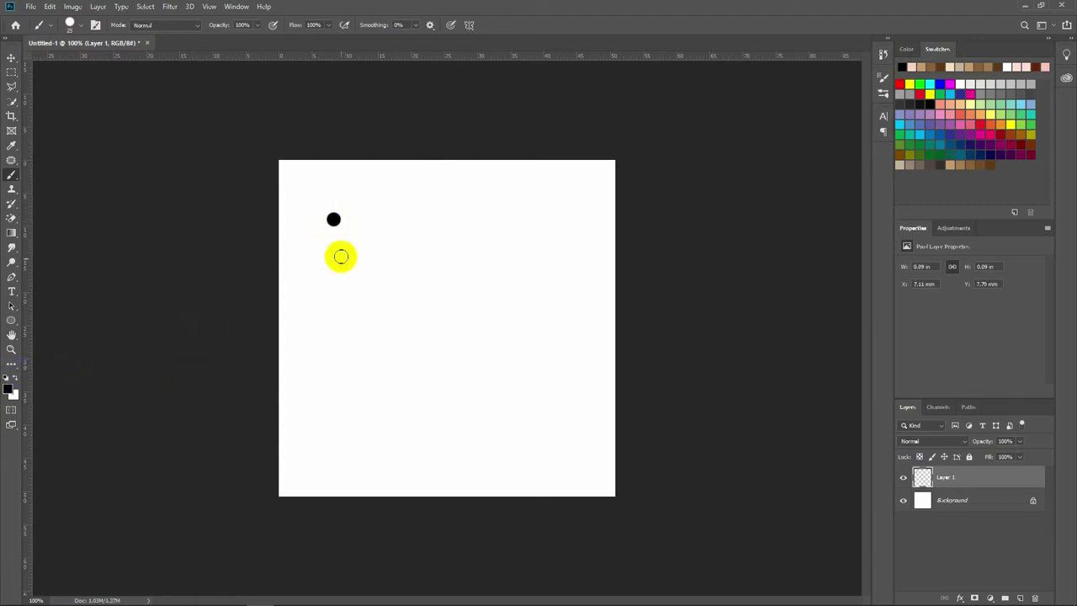
left_click(389, 303)
left_click(326, 384)
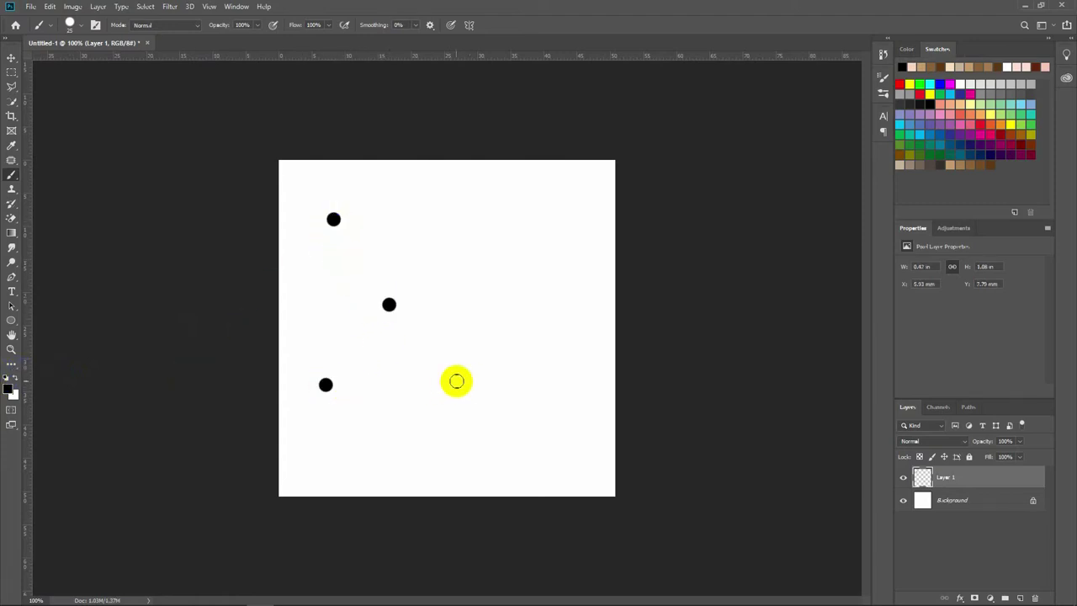
left_click(435, 355)
left_click(510, 237)
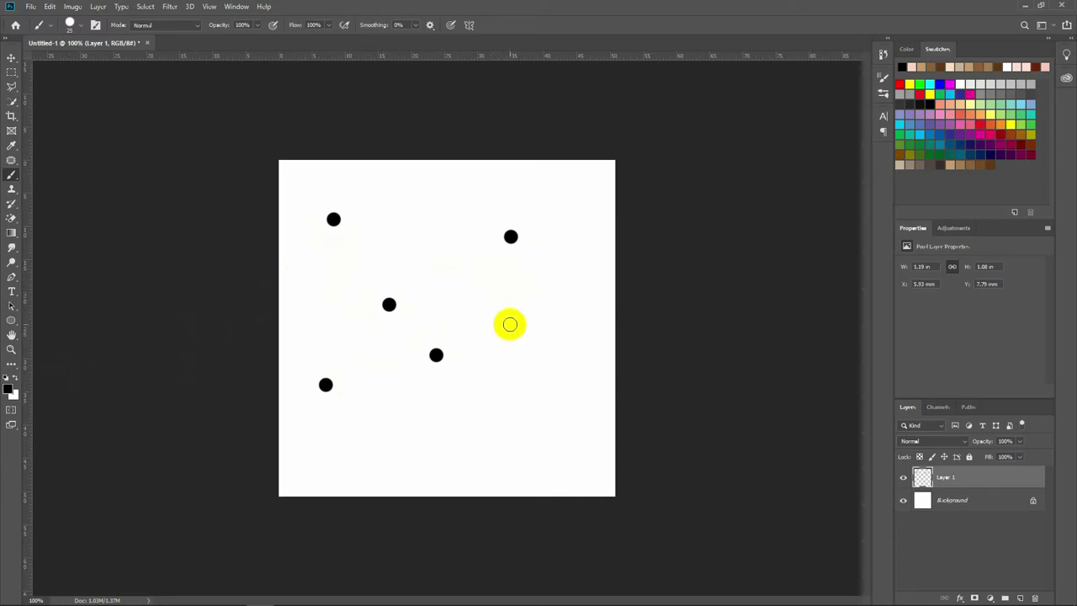
left_click(497, 423)
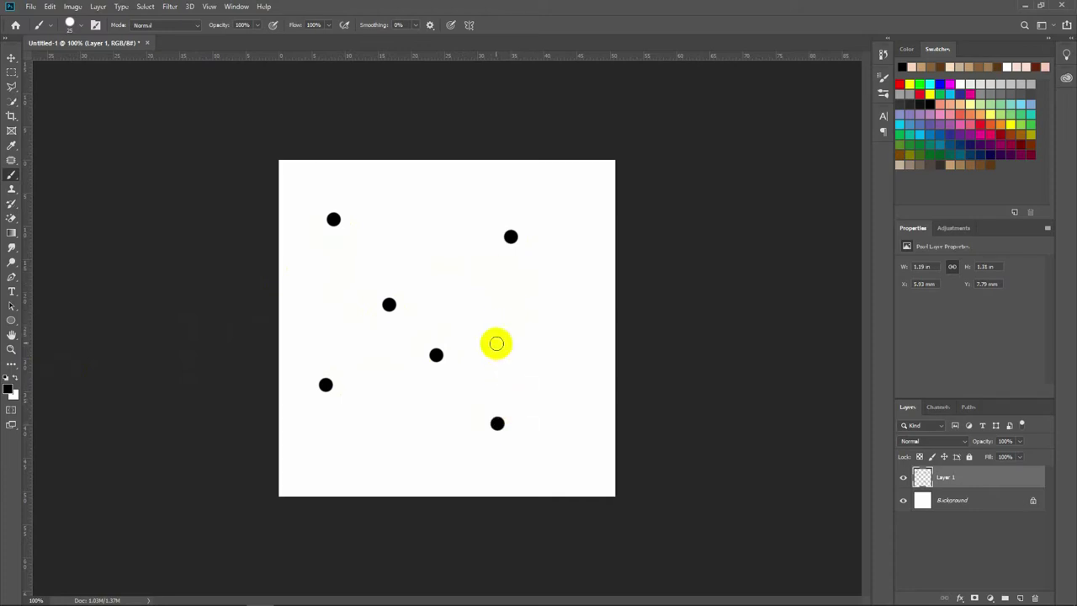
Shrink the brush with [ and add seven small dots between the large ones.
key("bracketleft")
left_click(374, 257)
left_click(336, 343)
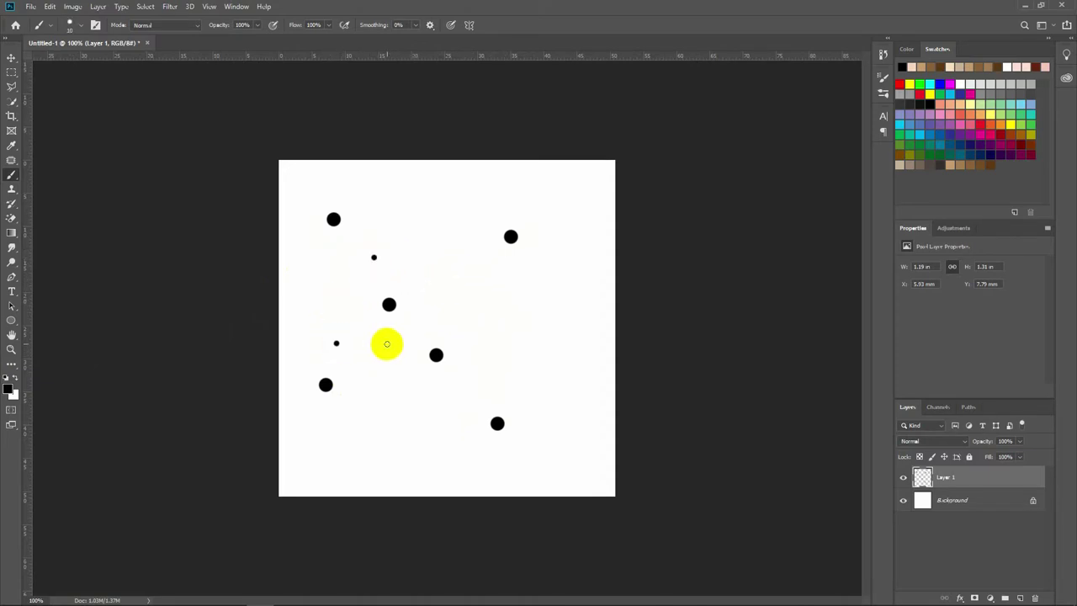
left_click(391, 345)
left_click(437, 218)
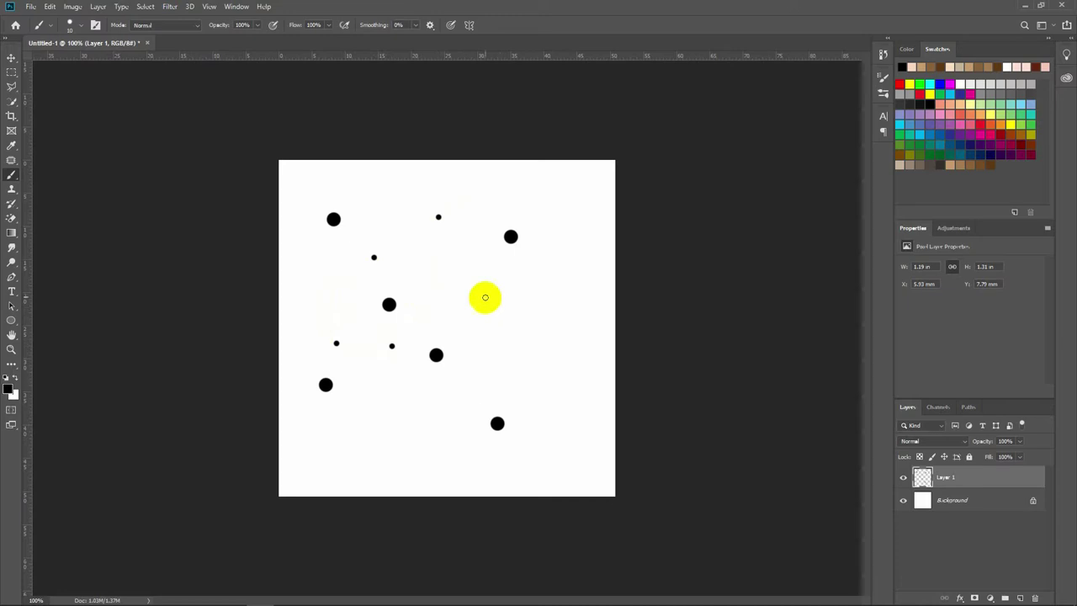
left_click(481, 292)
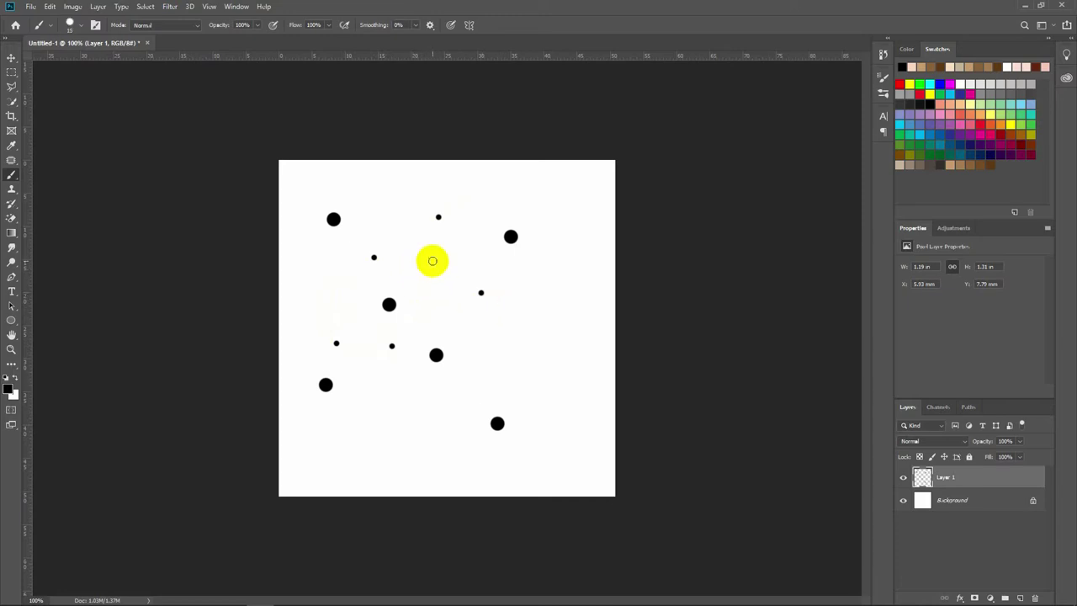
left_click(414, 398)
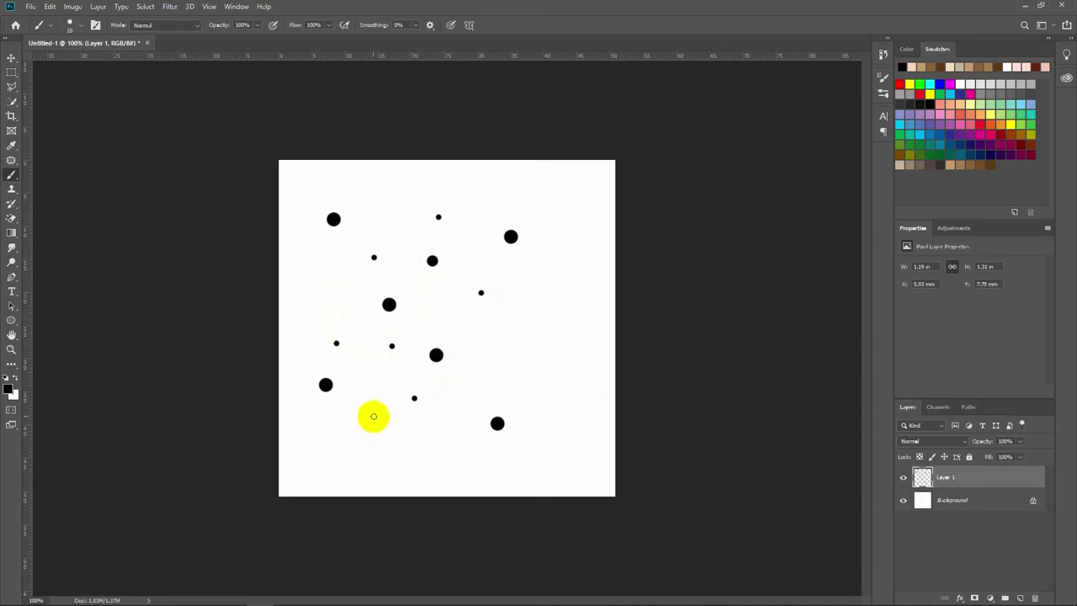
key("bracketright")
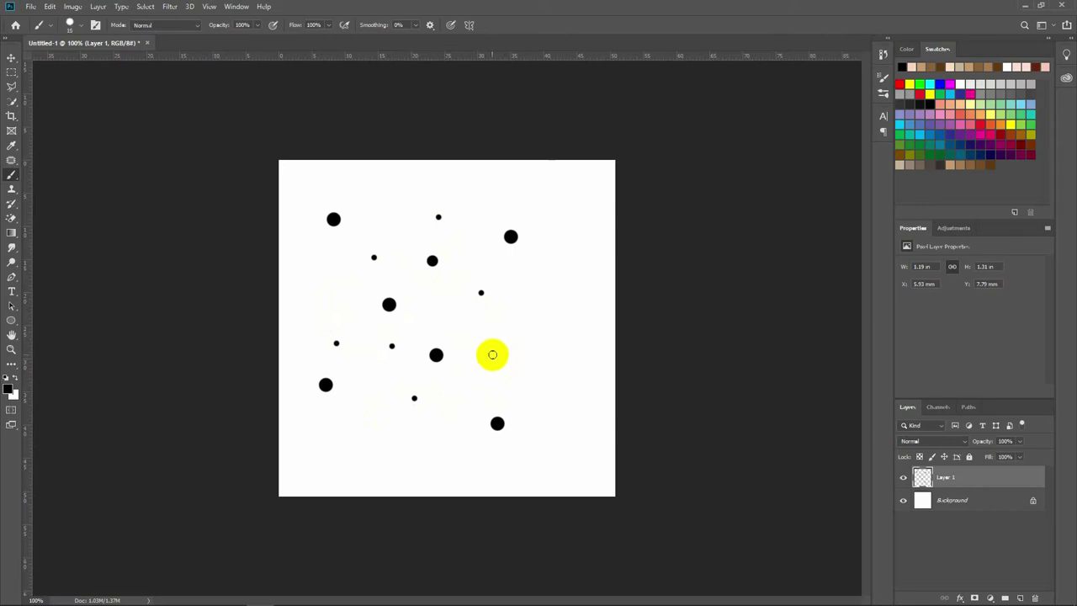
key("bracketleft")
left_click(491, 353)
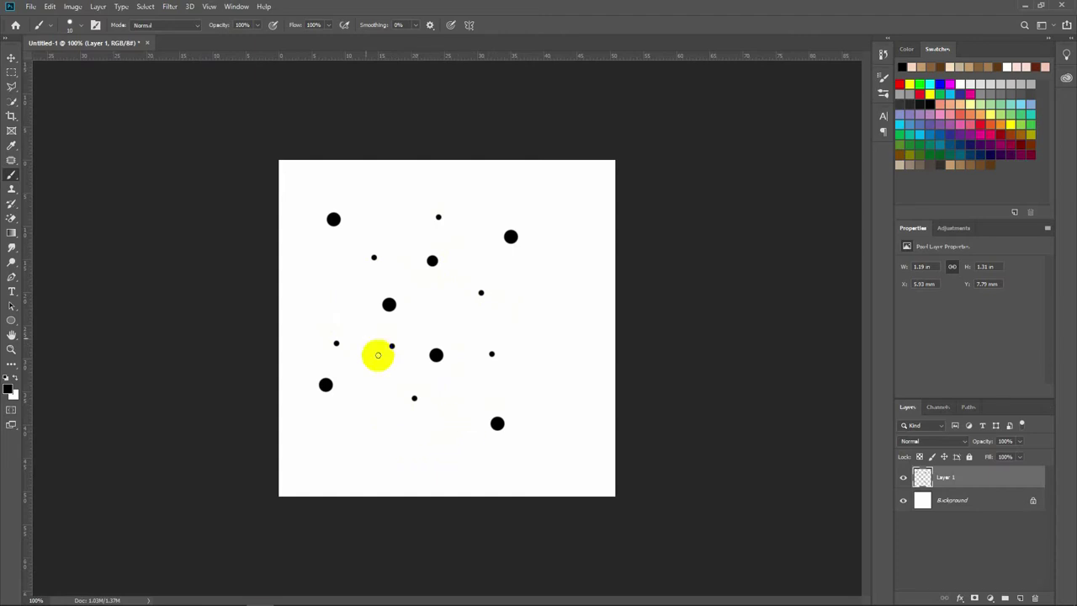
left_click(51, 7)
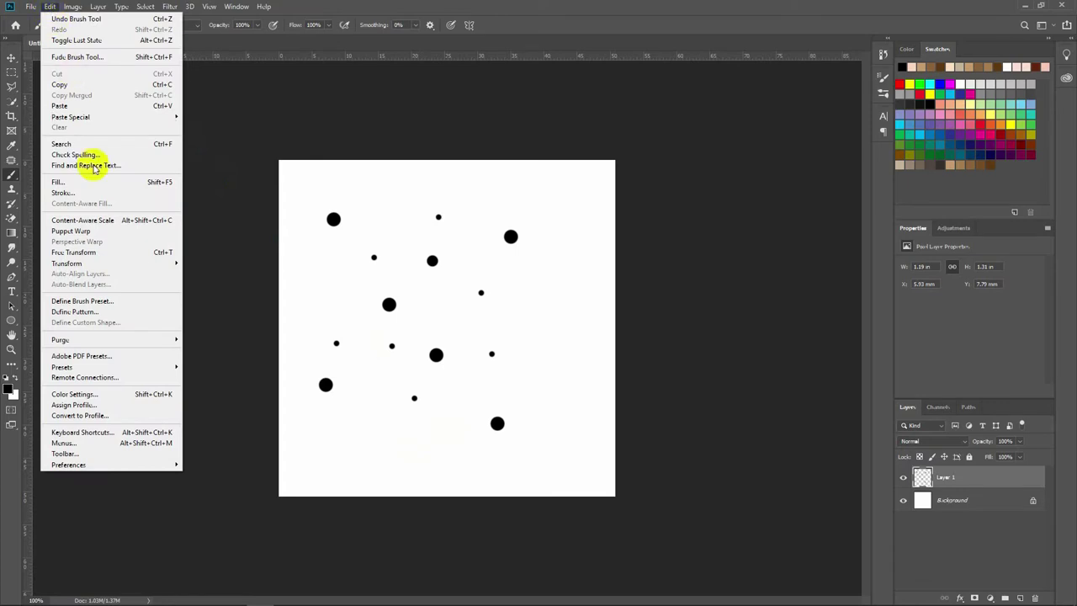
Save the dot pattern as brush preset 001 and create a landscape A4 document.
left_click(150, 306)
type("brush 001")
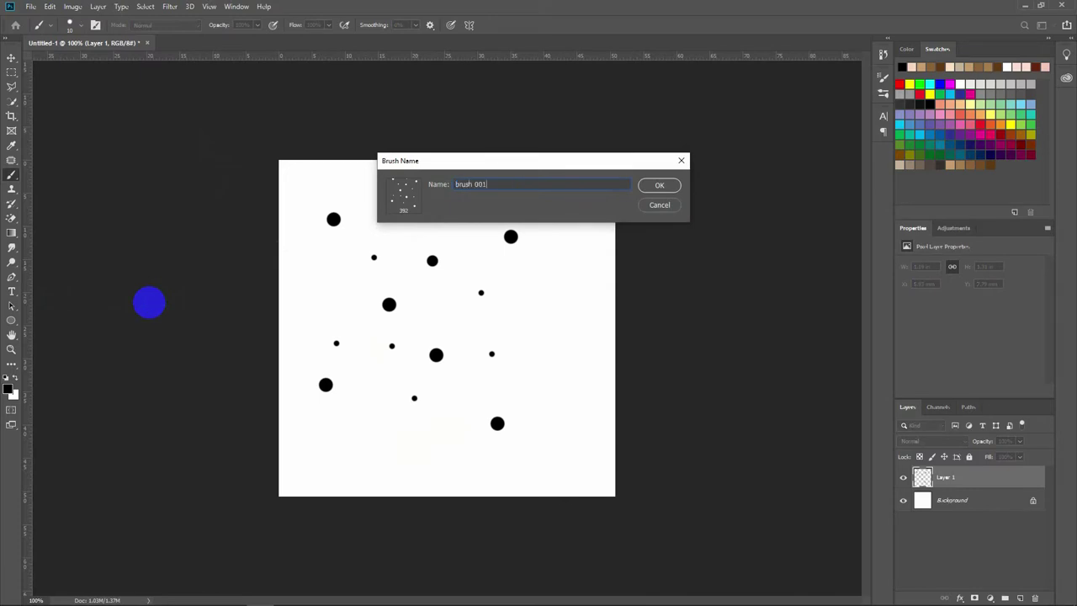
key("Return")
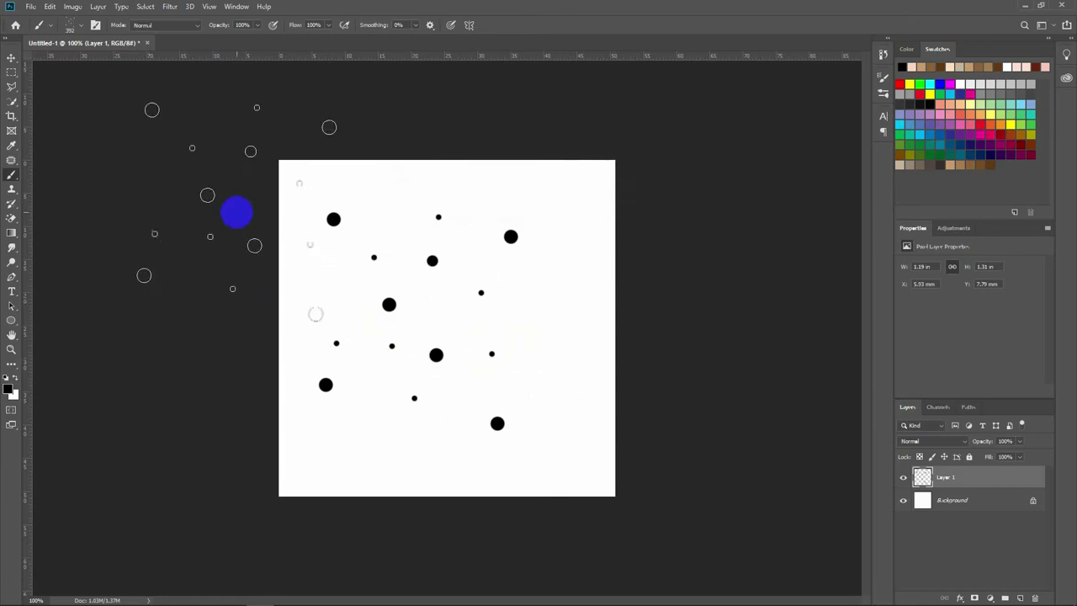
left_click(30, 6)
left_click(30, 5)
key("ctrl+n")
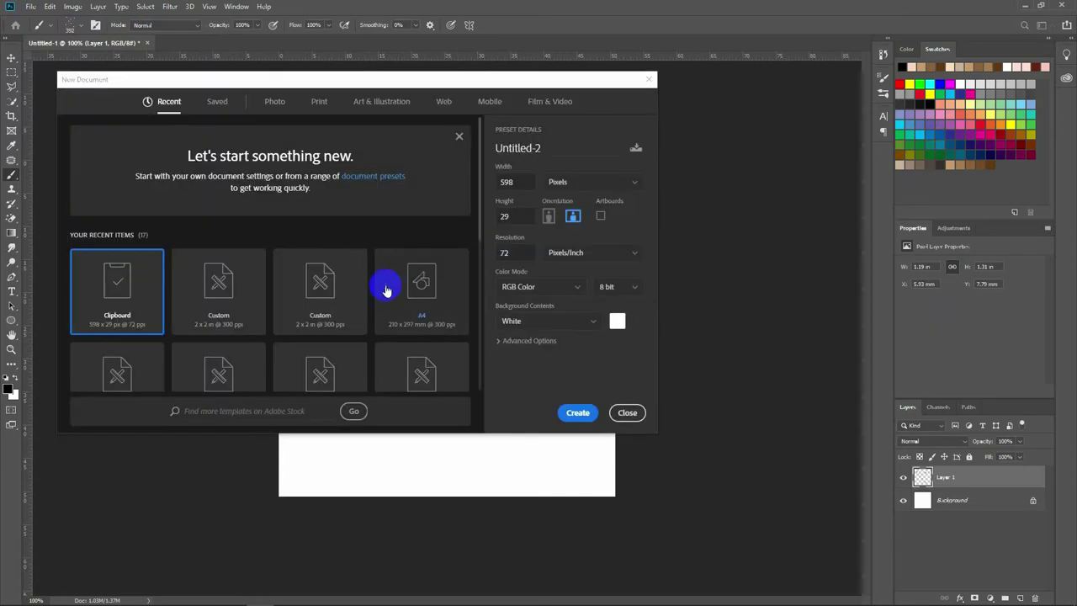
left_click(425, 289)
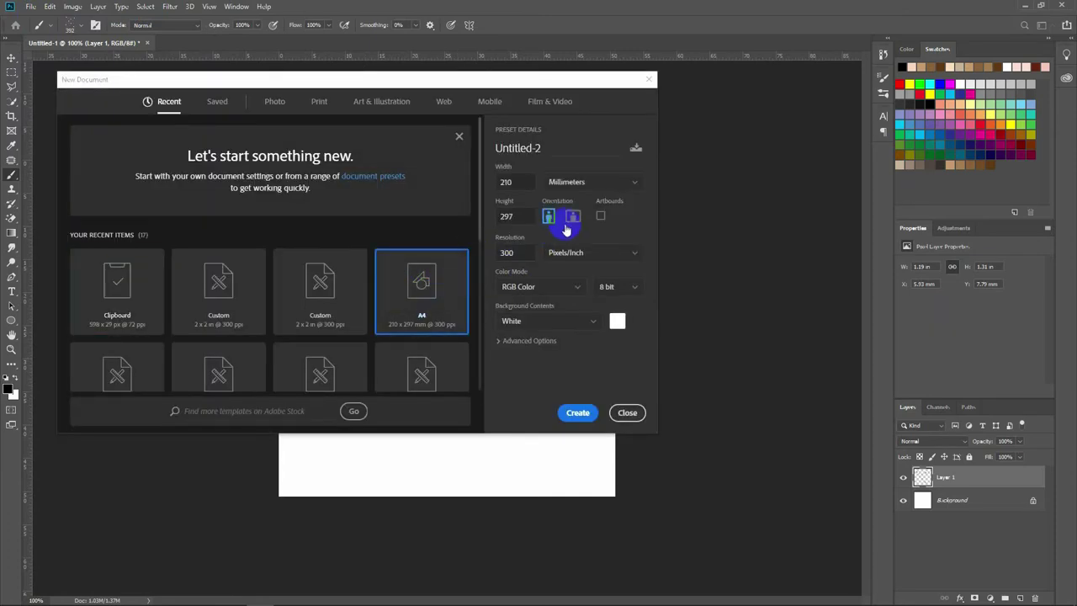
left_click(576, 413)
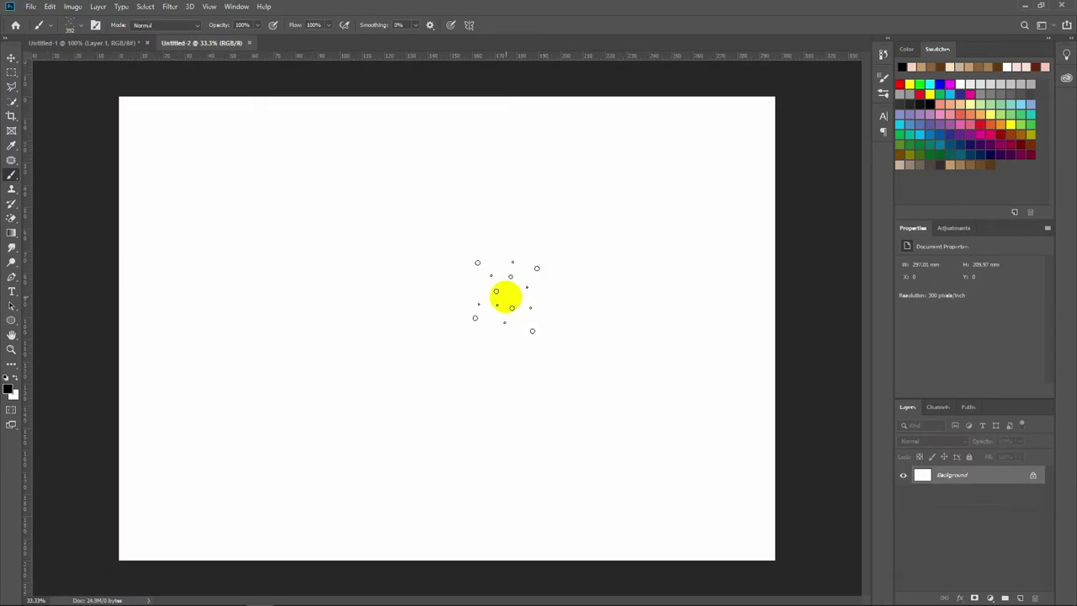
Paint two test strand strokes with the dot brush and undo them.
left_click_drag(433, 233, 412, 304)
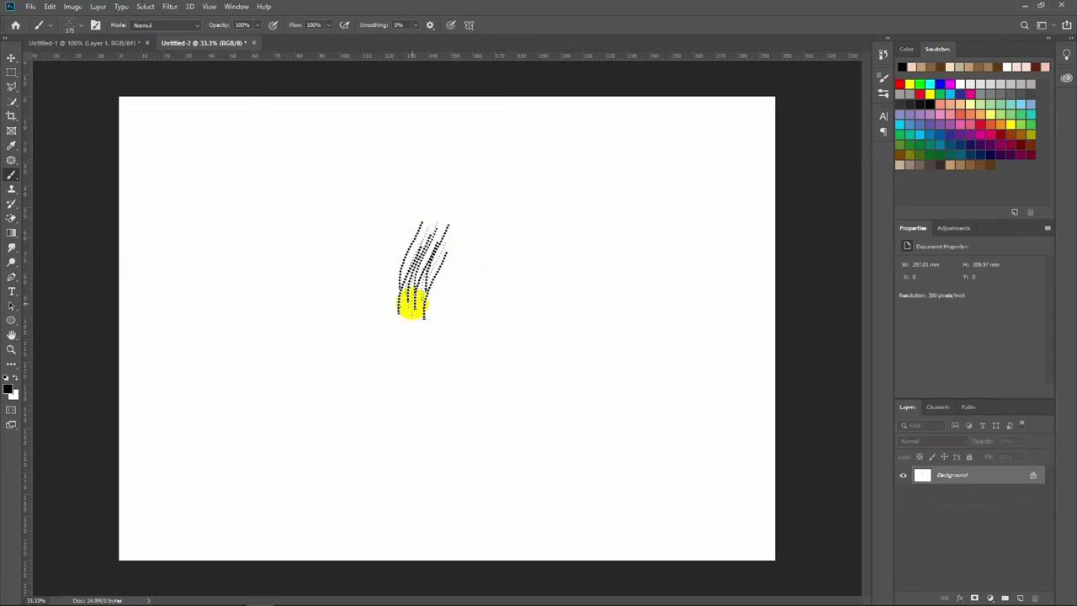
key("ctrl+z")
left_click_drag(415, 221, 404, 328)
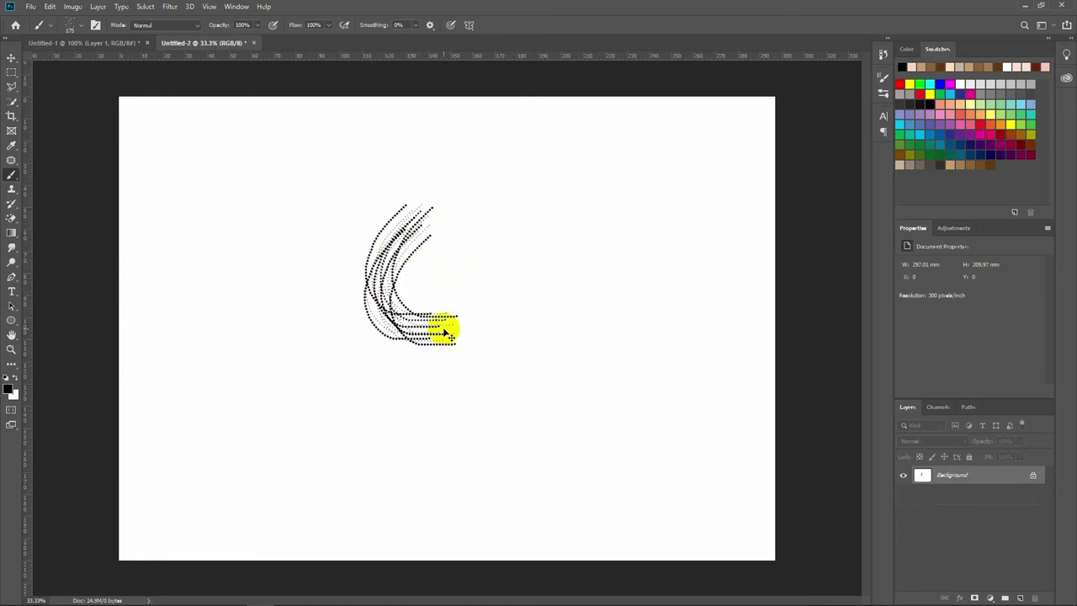
key("ctrl+z")
left_click(883, 93)
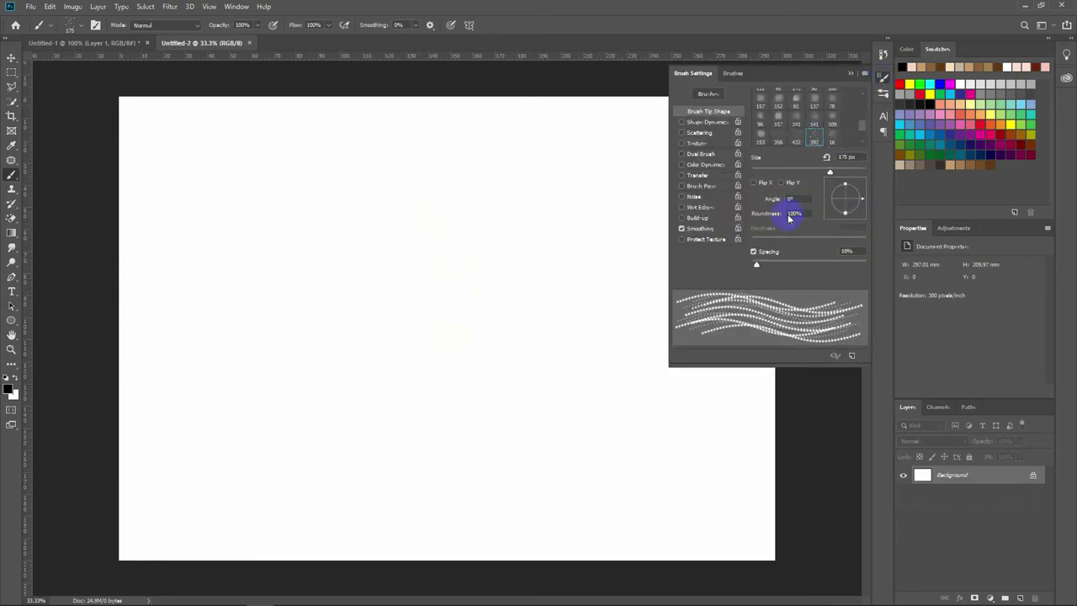
Set brush spacing to 1%, test and undo strokes, then enable Shape Dynamics.
left_click_drag(756, 268, 752, 265)
left_click_drag(444, 193, 357, 338)
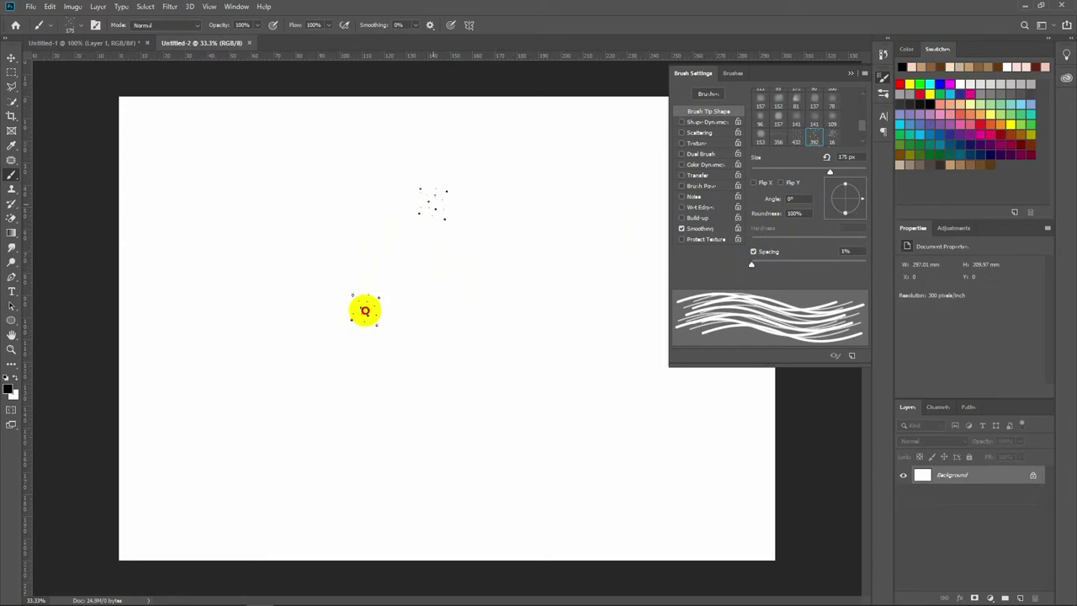
key("ctrl+z")
mouse_move(402, 183)
left_mouse_down()
mouse_move(365, 270)
mouse_move(440, 336)
left_mouse_up()
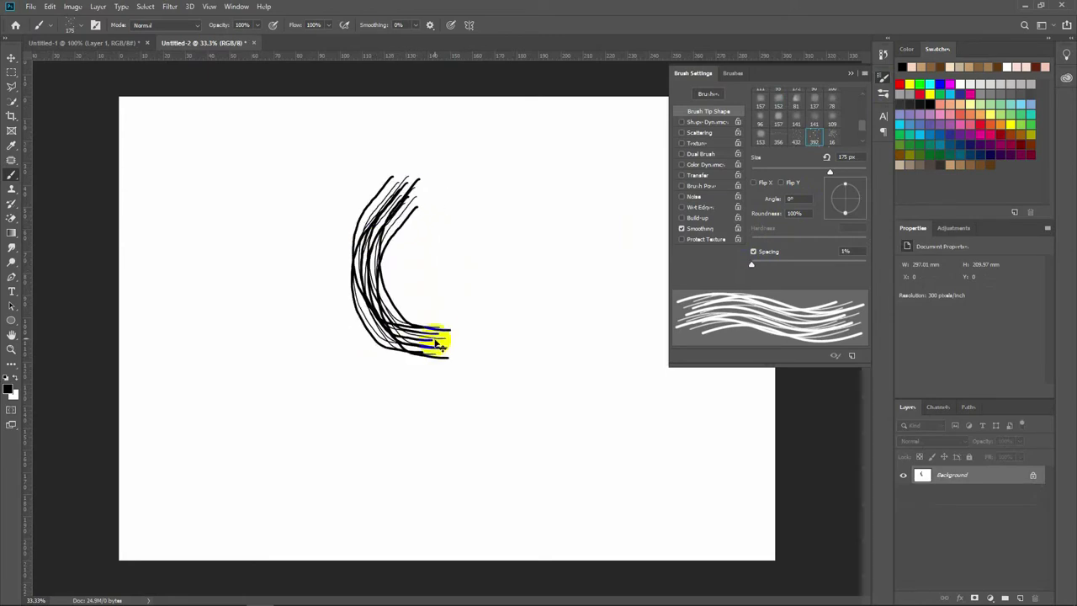
key("ctrl+z")
left_click(682, 123)
mouse_move(430, 193)
left_mouse_down()
mouse_move(392, 325)
mouse_move(419, 329)
left_mouse_up()
Set Shape Dynamics Size Jitter control to Pen Pressure, testing and undoing a stroke.
key("ctrl+z")
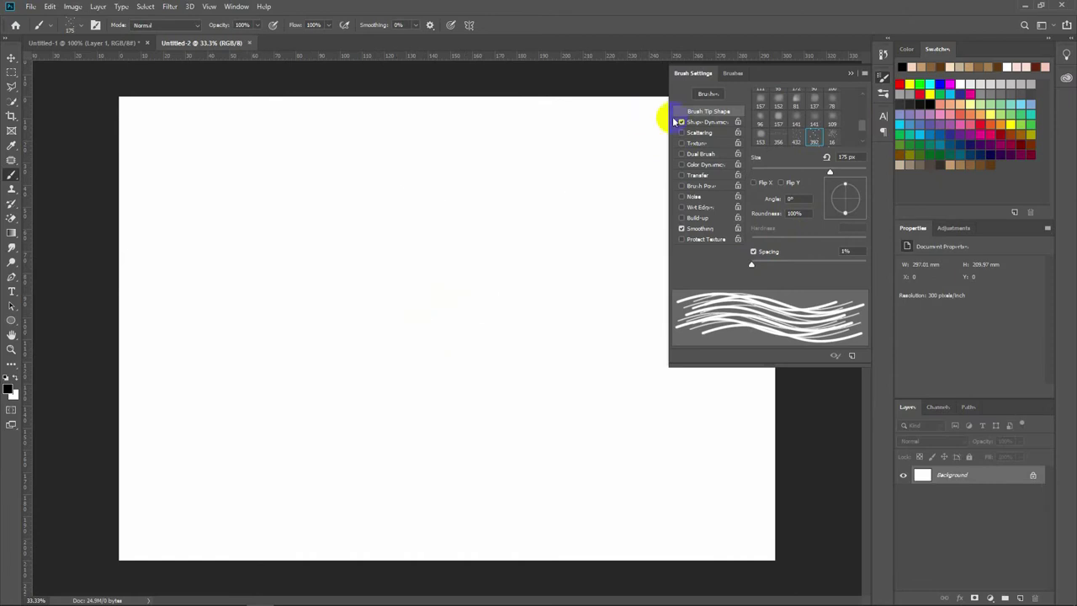
left_click(702, 124)
left_click(796, 119)
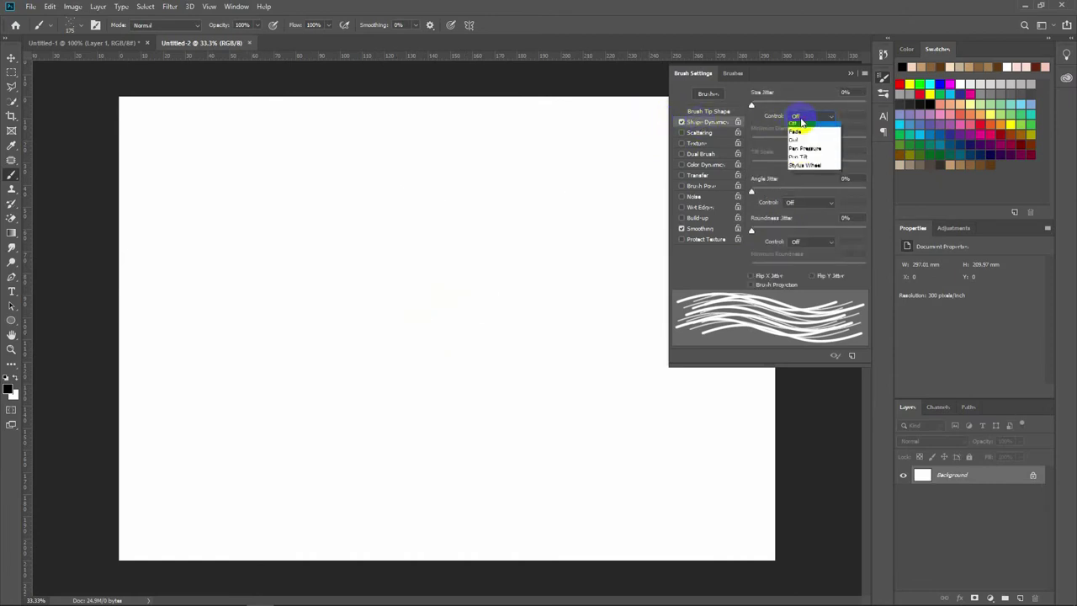
left_click(800, 139)
mouse_move(457, 199)
left_mouse_down()
mouse_move(413, 332)
mouse_move(423, 337)
left_mouse_up()
key("ctrl+z")
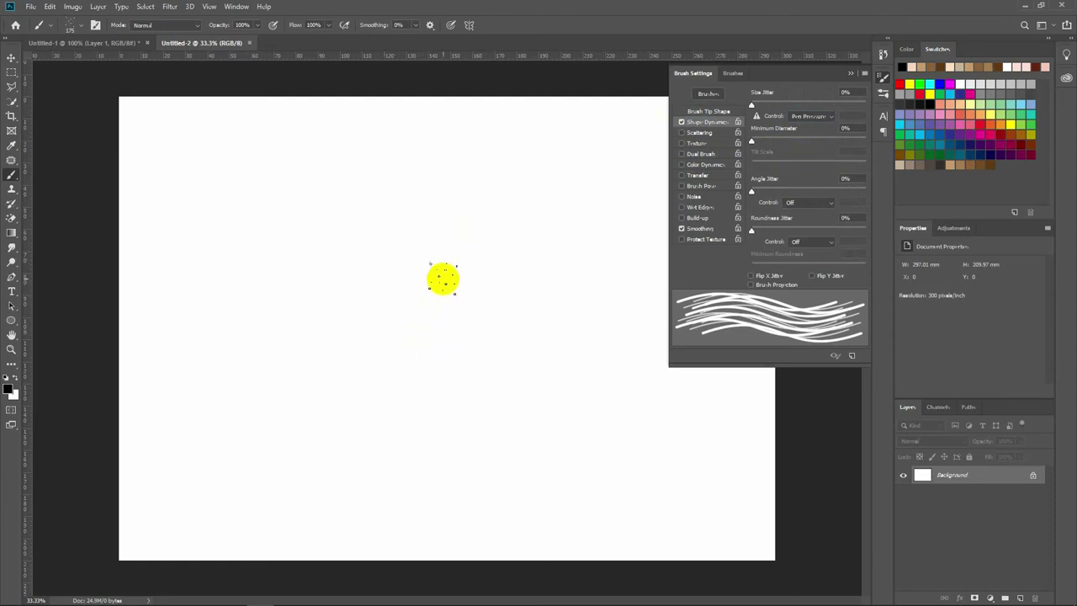
Select the standard Pen Tool in Path mode.
key("p")
right_click(10, 277)
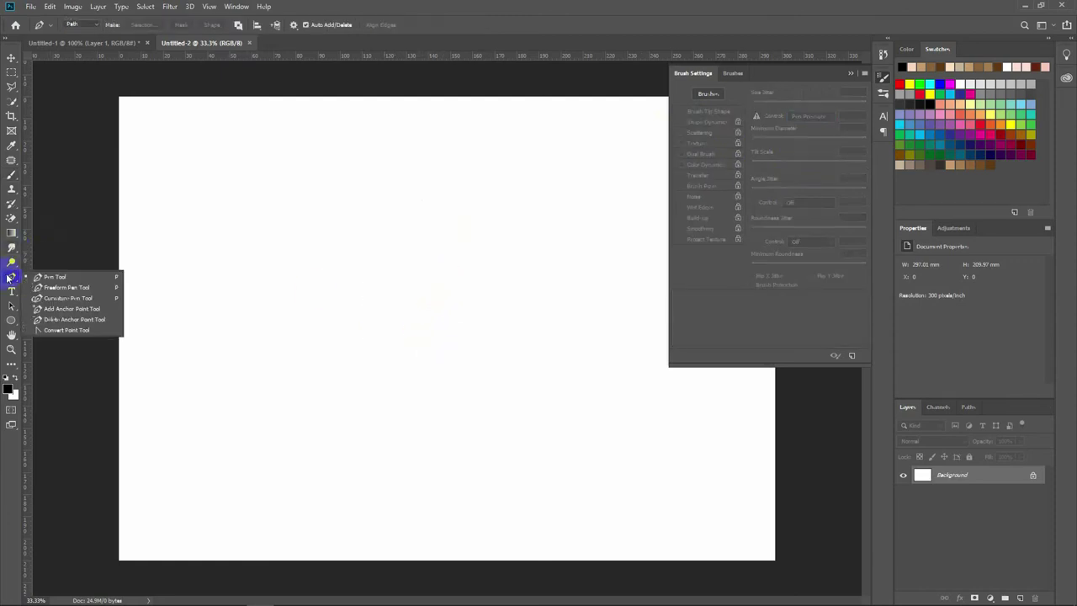
left_click(50, 277)
left_click(76, 24)
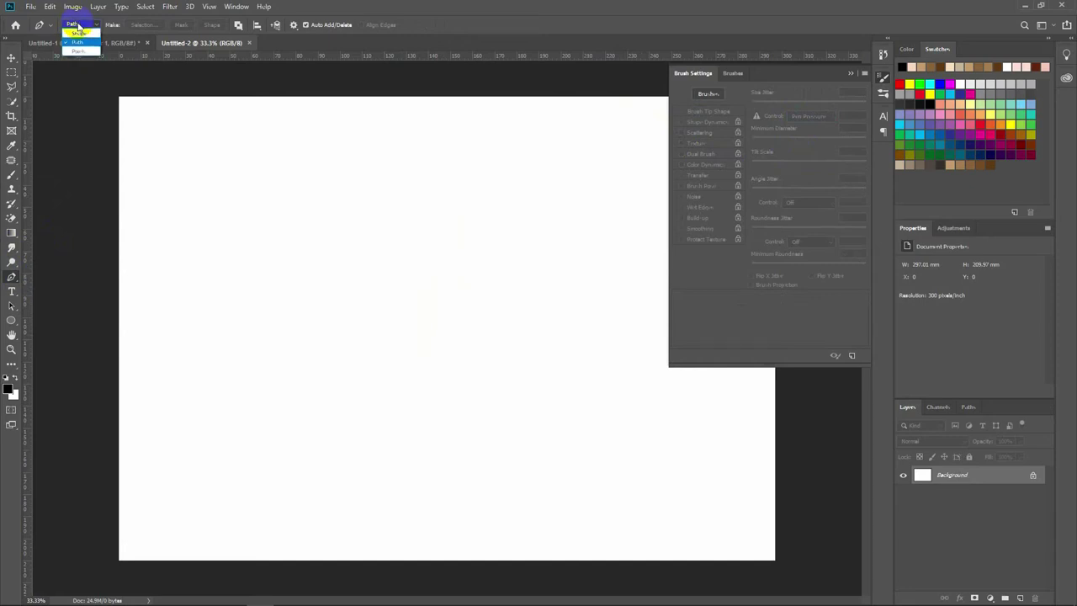
left_click(89, 44)
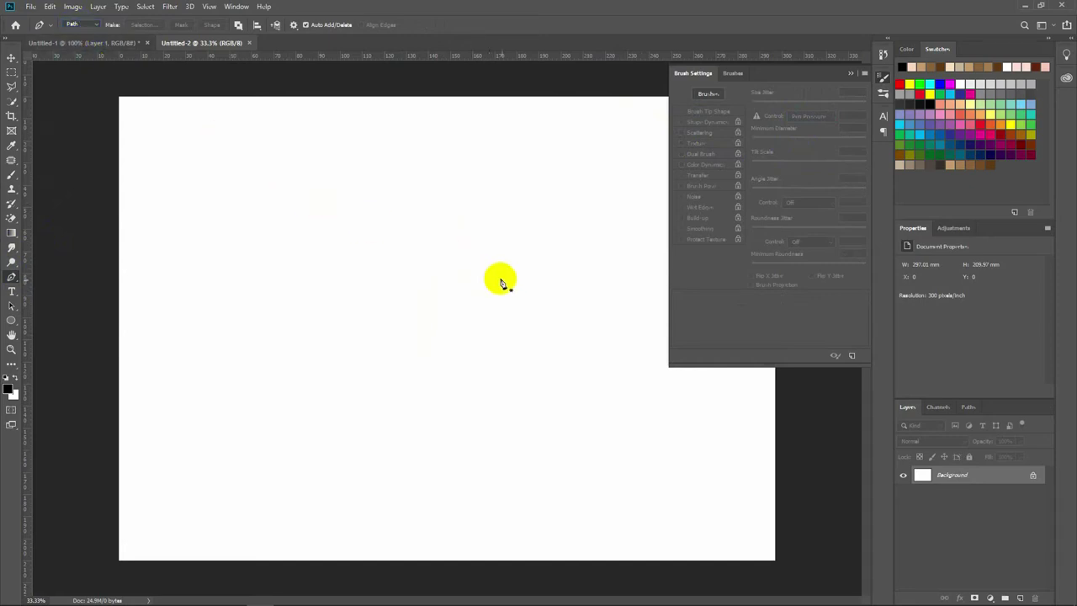
Add Layer 1, draw an S-shaped pen path up the canvas centre, and shrink the brush.
left_click(1021, 597)
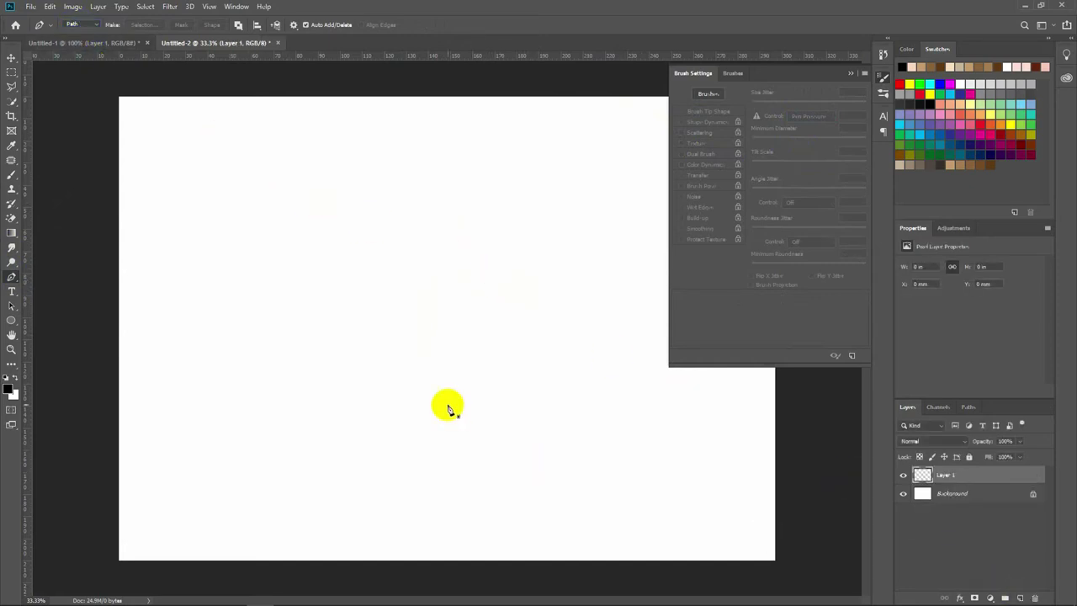
left_click(471, 486)
left_click_drag(414, 392, 415, 345)
left_click_drag(491, 306, 527, 274)
left_click_drag(519, 212, 517, 172)
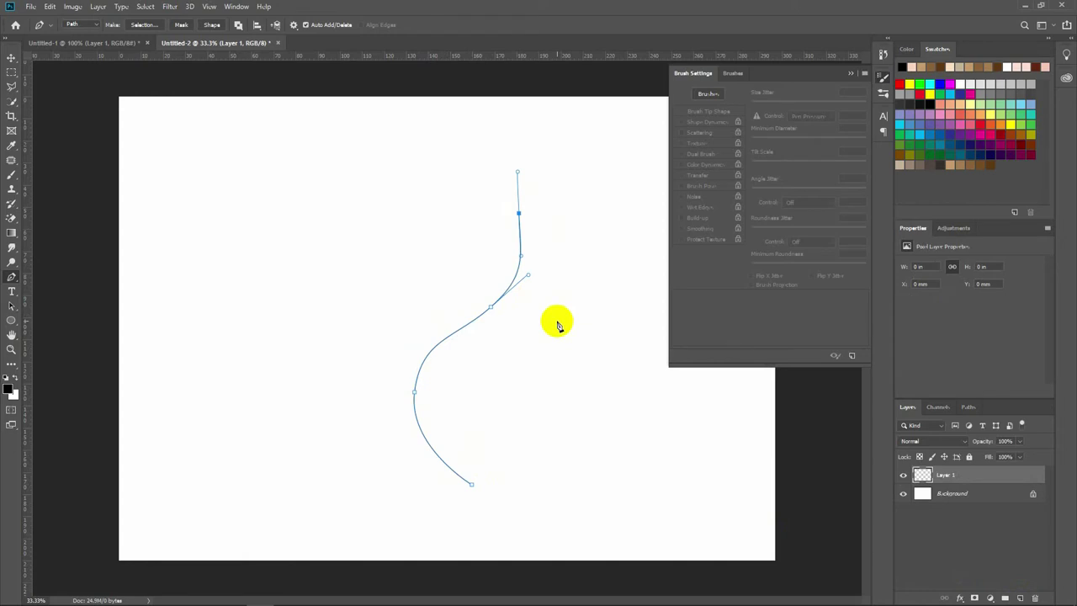
key("b")
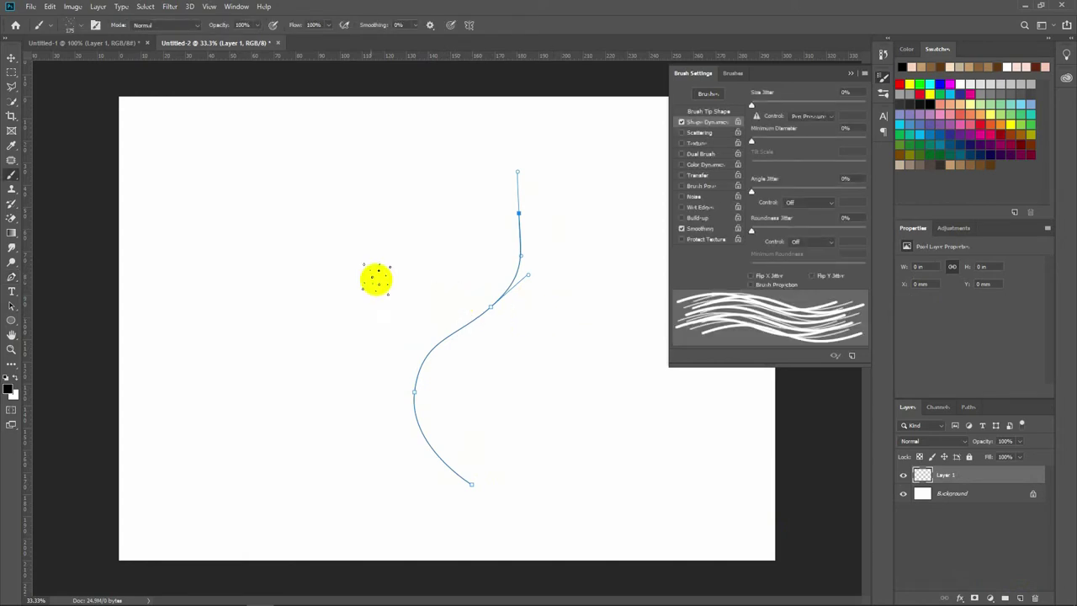
key("bracketleft")
key("bracketleft")
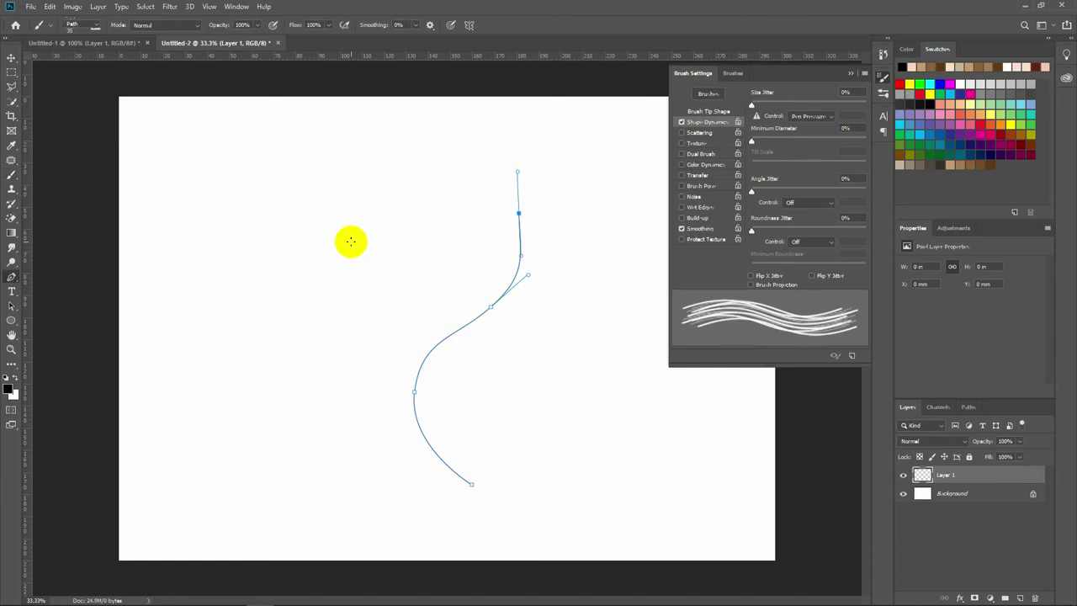
Stroke the S-path with the Brush via Stroke Path, then hide the path outline.
key("p")
right_click(11, 276)
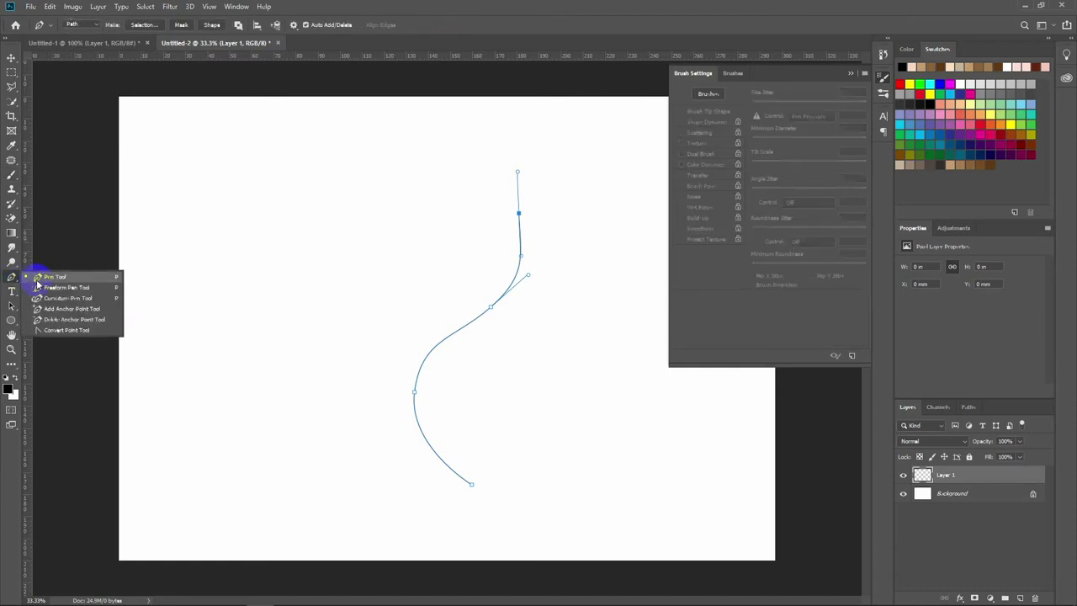
left_click(37, 278)
right_click(462, 334)
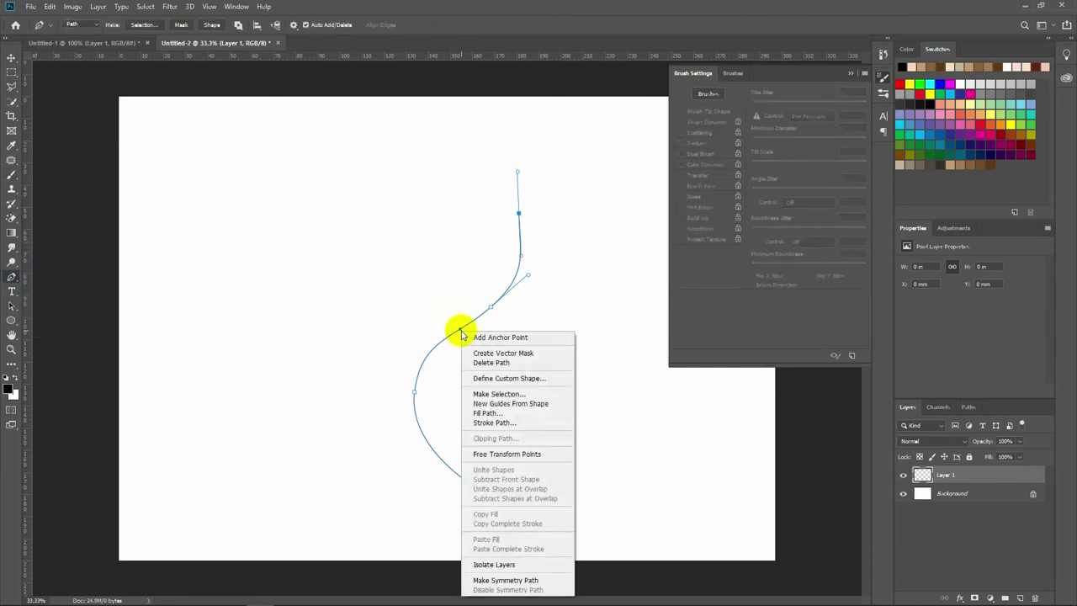
left_click(483, 418)
left_click(606, 185)
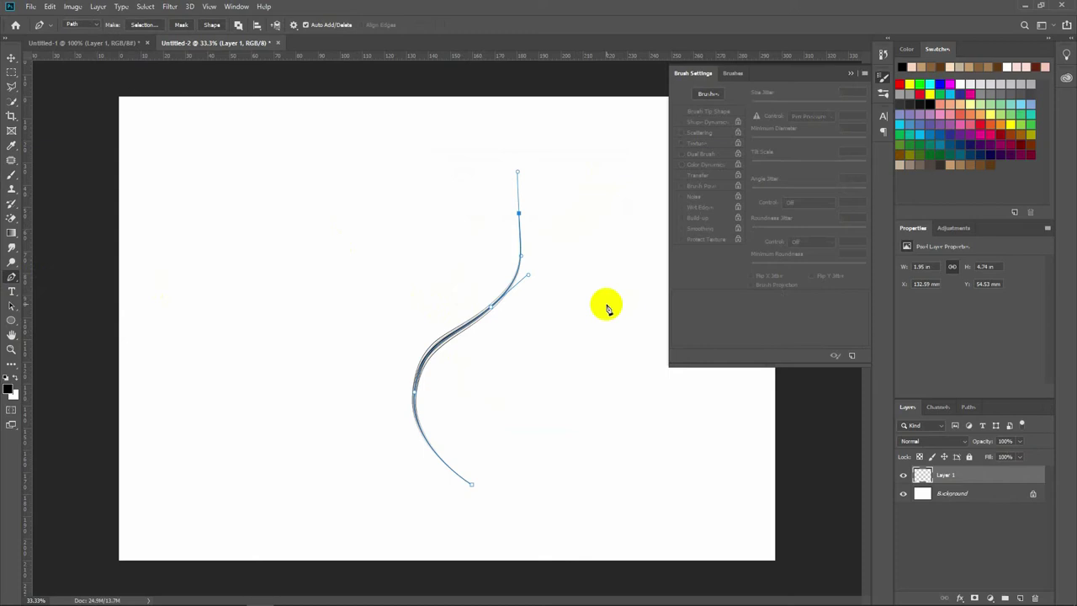
key("Escape")
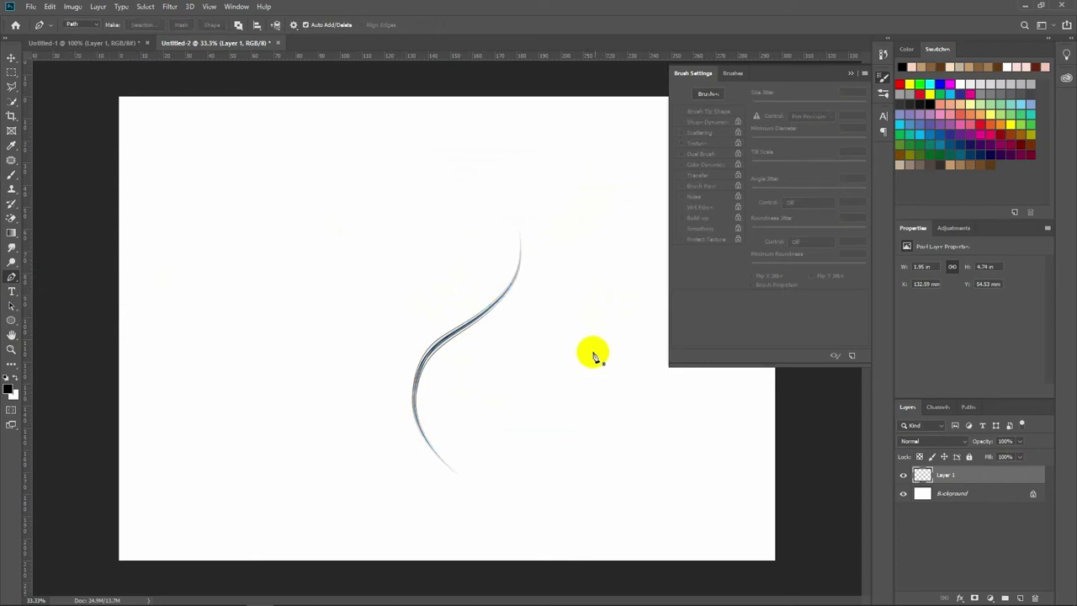
Draw a second curved path beside the strand and stroke it with the brush.
left_click(439, 448)
left_click_drag(428, 378, 502, 316)
left_click_drag(532, 261, 529, 229)
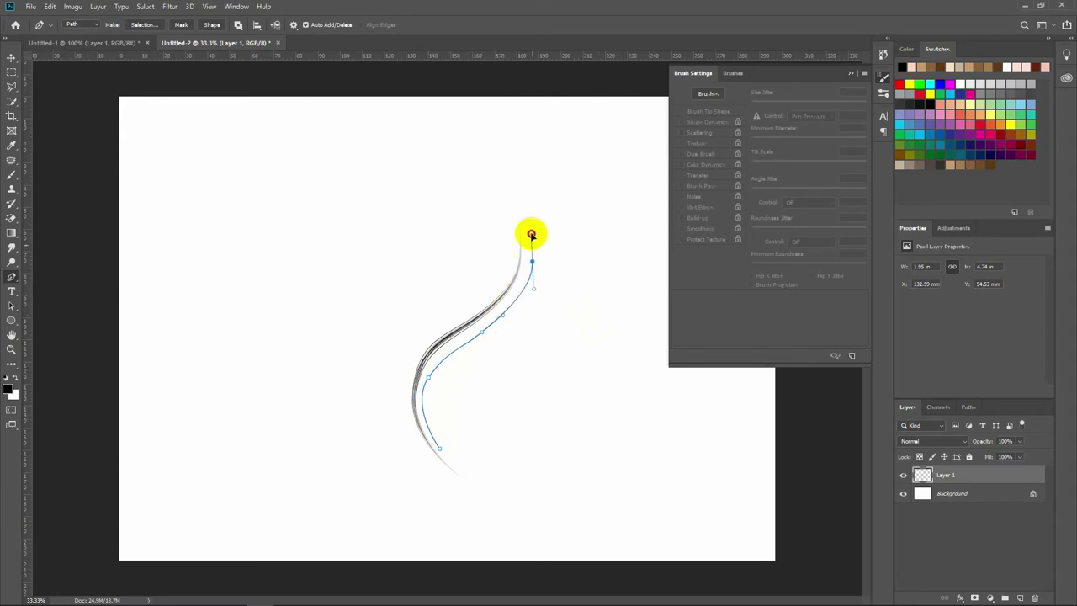
key("b")
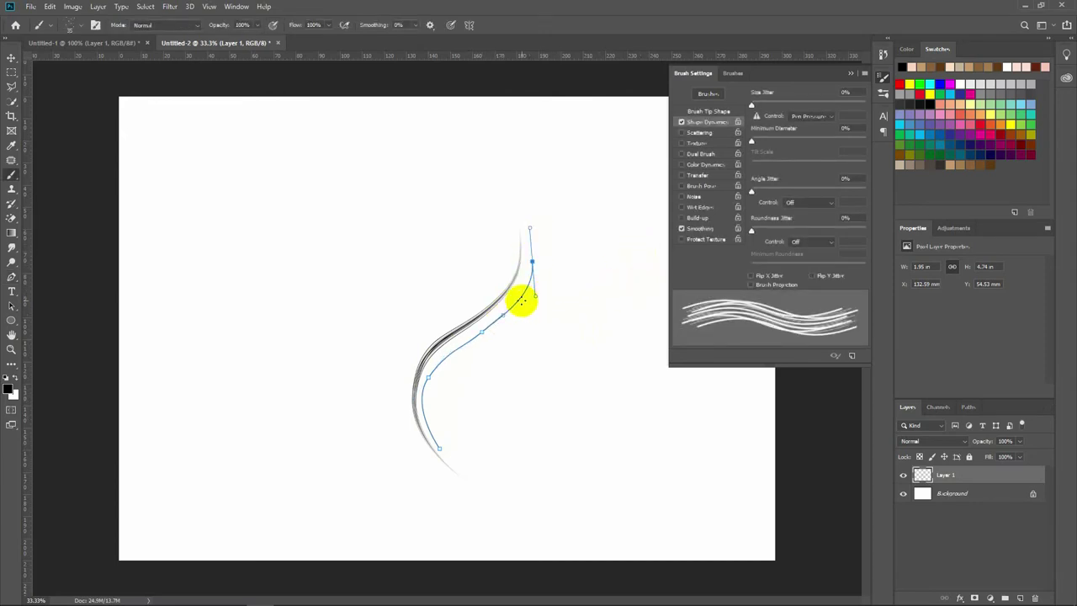
right_click(12, 174)
left_click(46, 177)
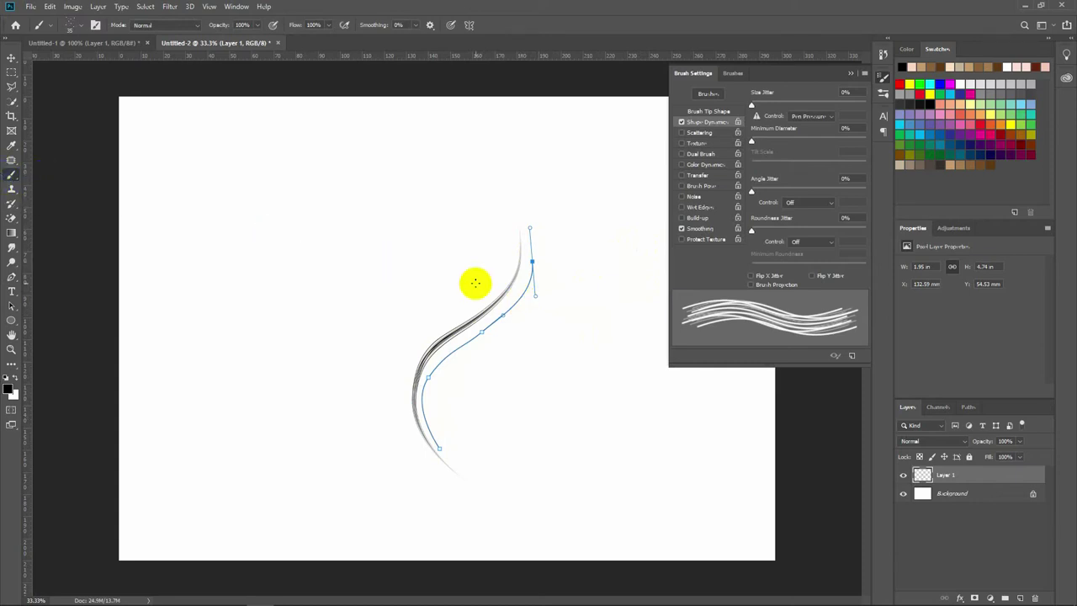
key("Return")
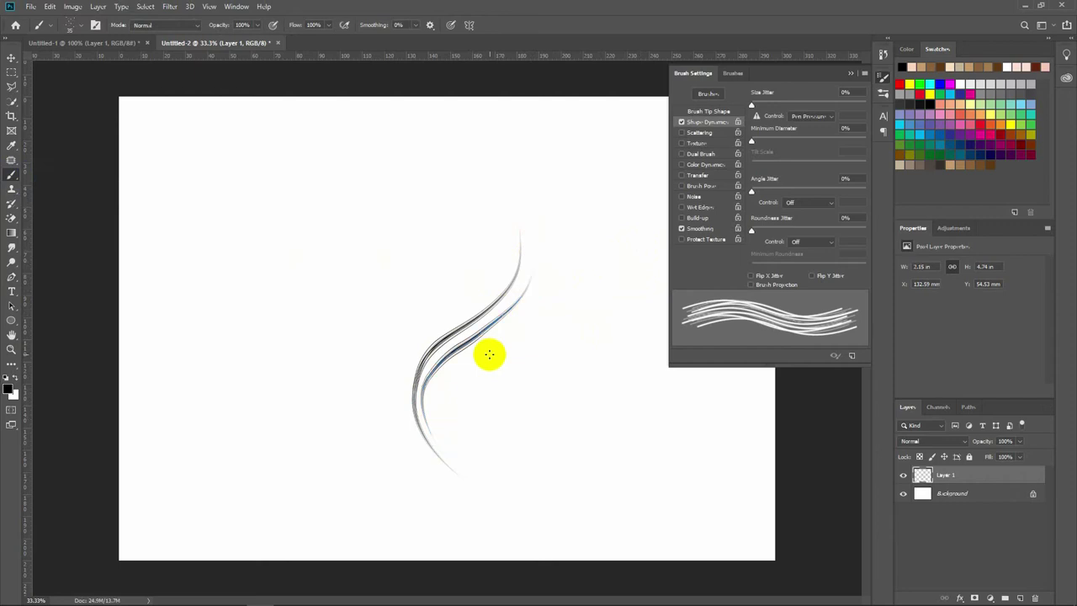
key("ctrl+z")
key("ctrl+shift+z")
key("ctrl+shift+z")
Draw and stroke two more curved paths as the third and fourth strands.
key("p")
left_click(424, 381)
left_click_drag(487, 317, 539, 287)
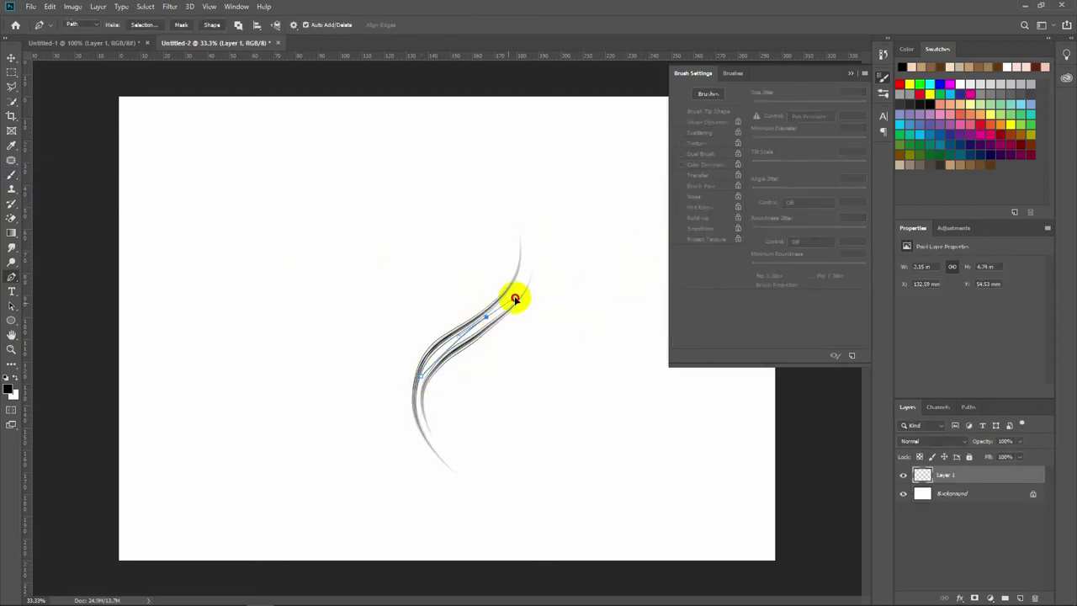
left_click_drag(530, 243, 525, 219)
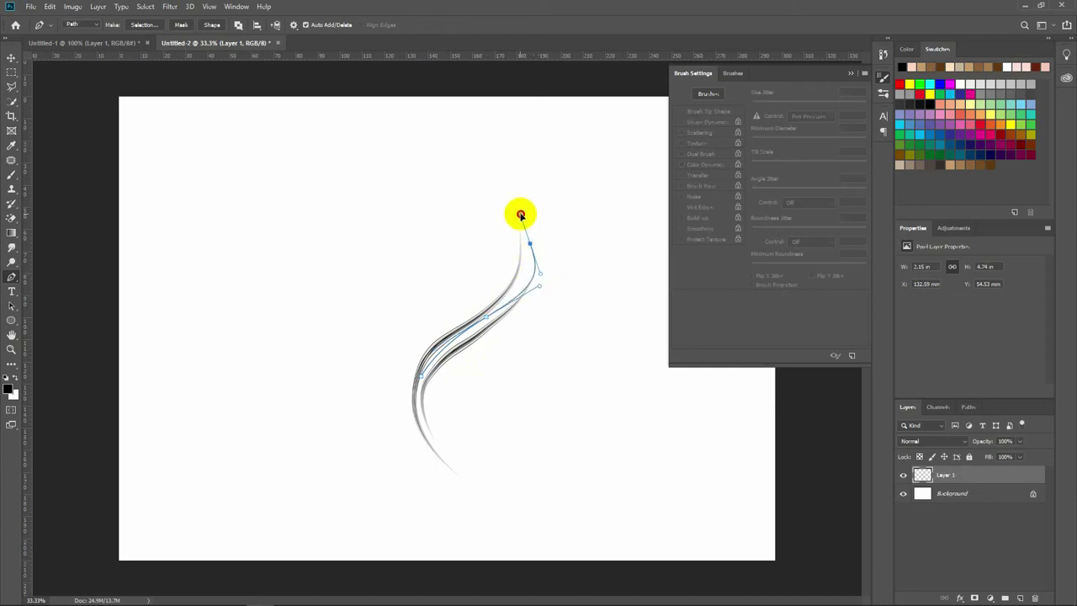
key("Return")
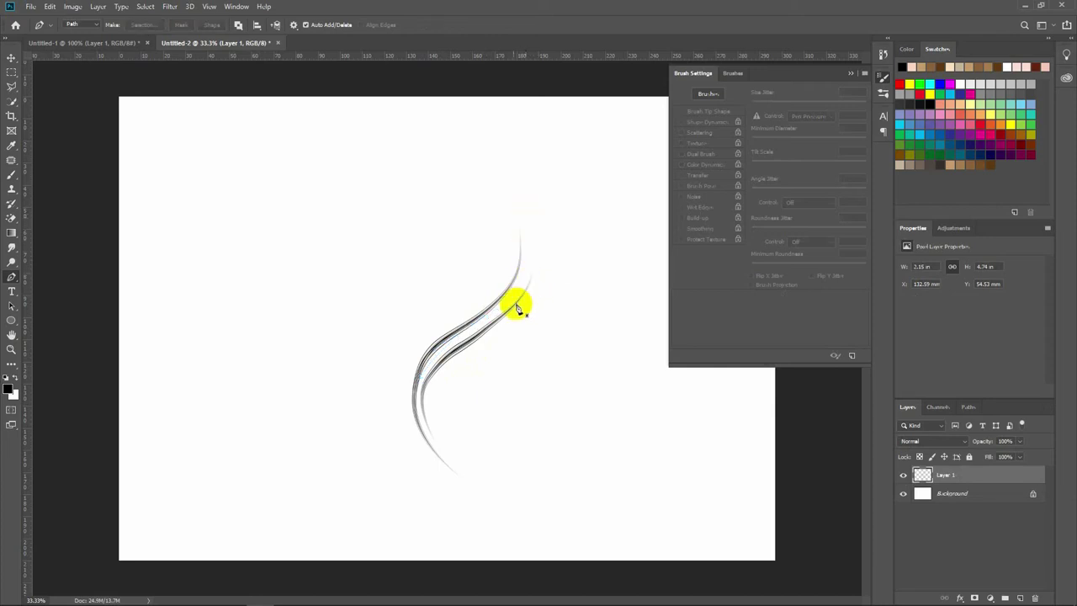
left_click(429, 370)
left_click_drag(501, 308, 548, 274)
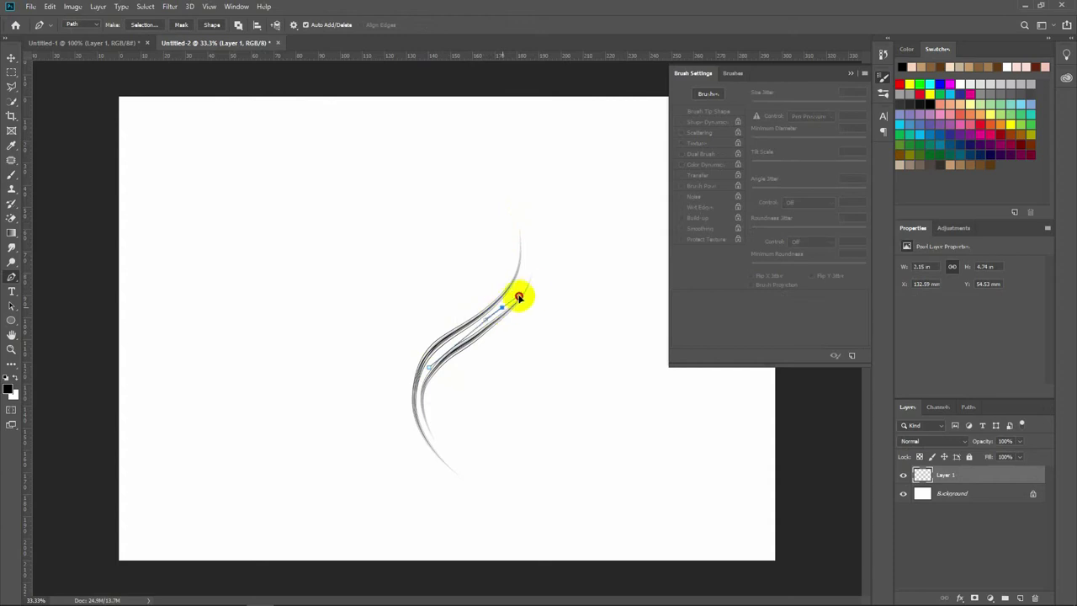
left_click(528, 219)
key("b")
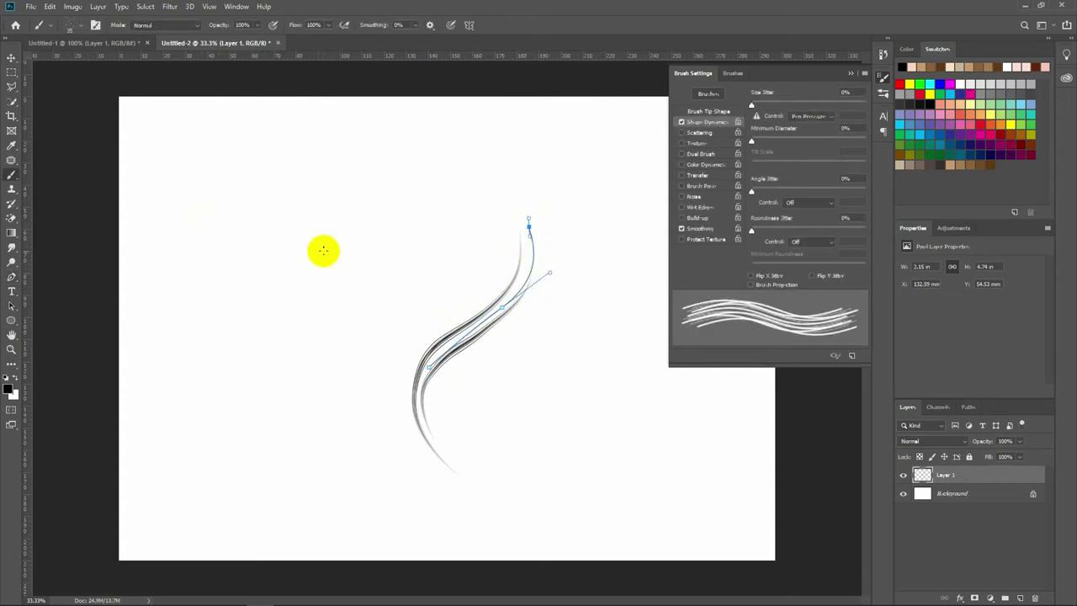
key("Return")
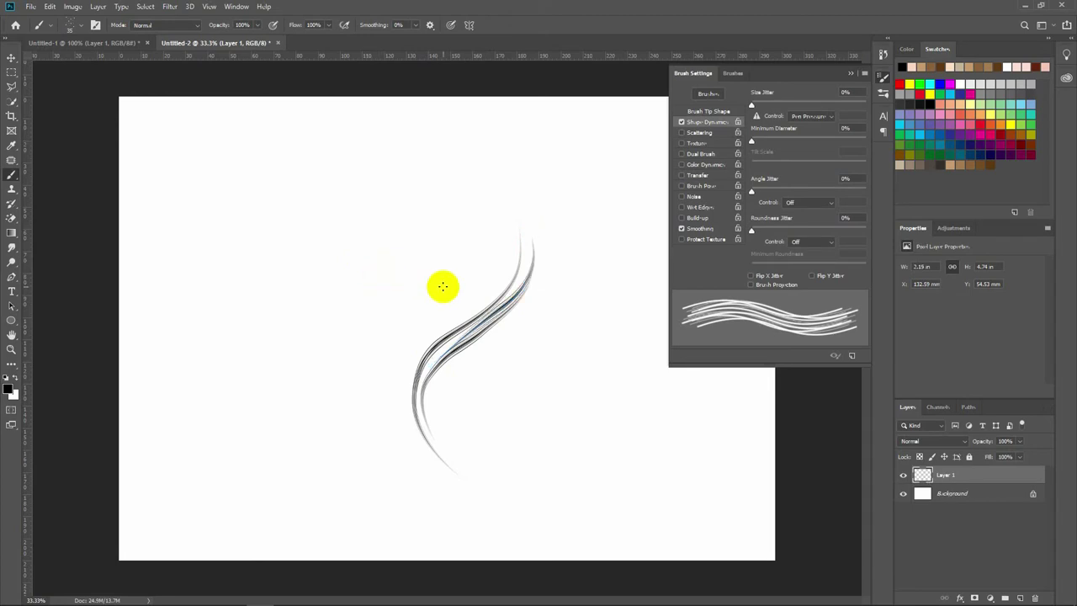
Extend the path with a lower curved anchor and stroke it with the hair brush.
key("p")
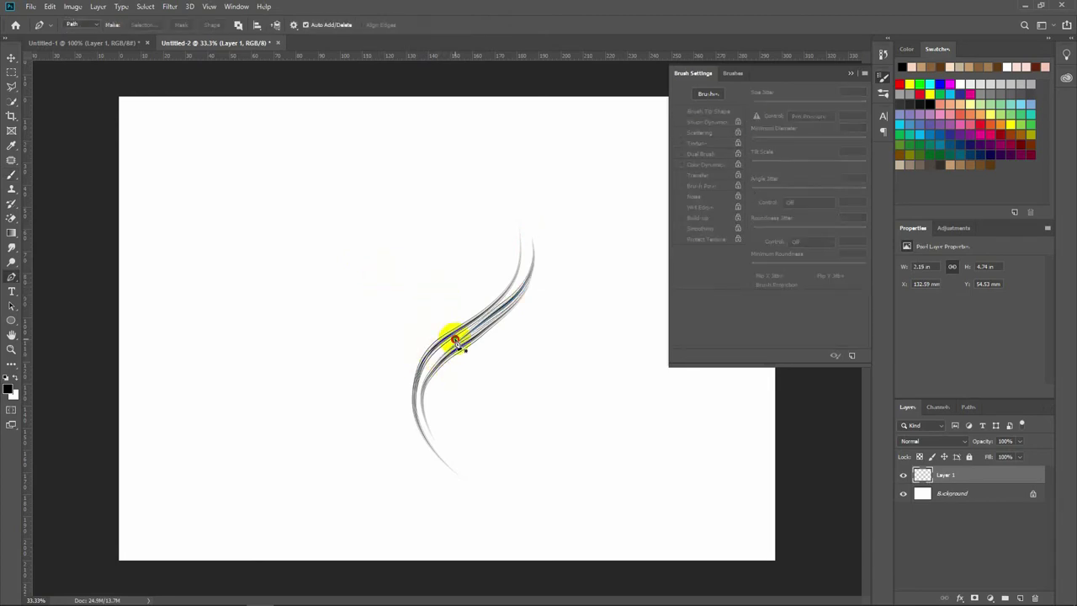
left_click_drag(434, 443, 480, 507)
key("b")
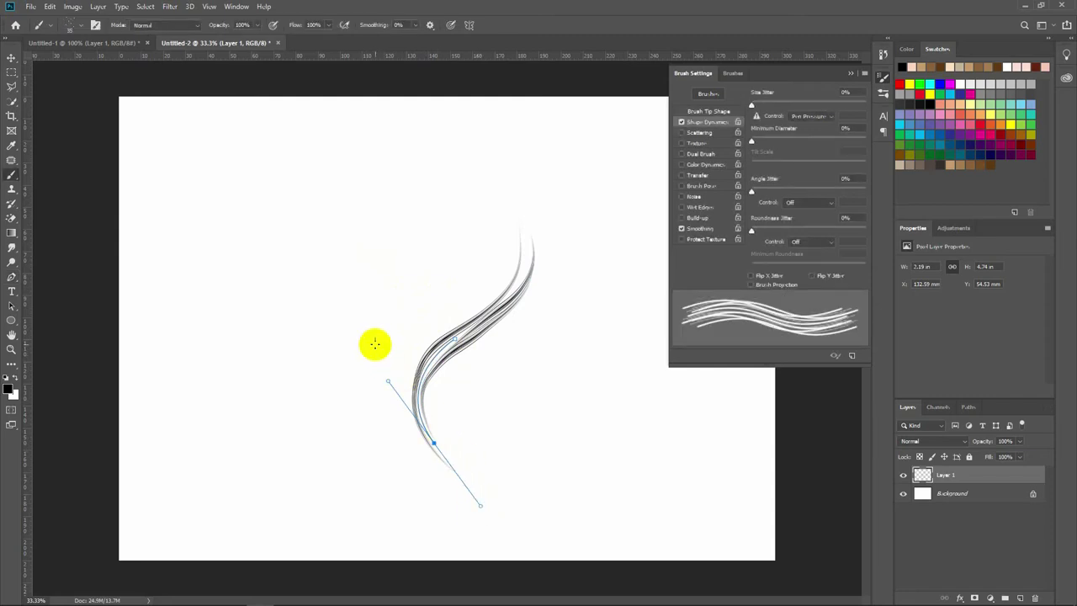
key("Return")
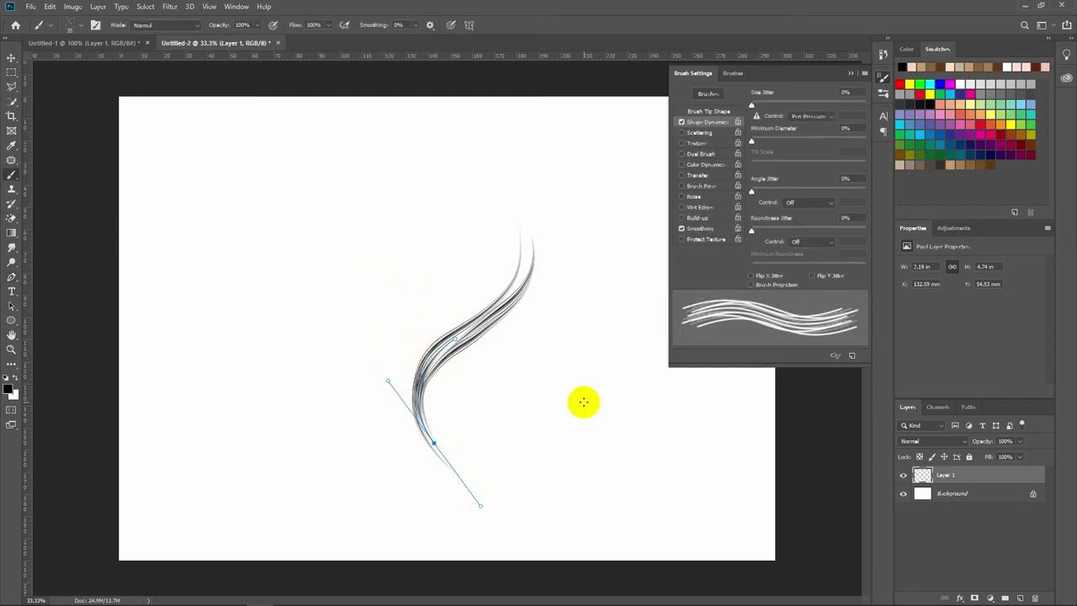
Dismiss the invalid value warnings and remove the used guide path.
left_click(509, 372, "ctrl")
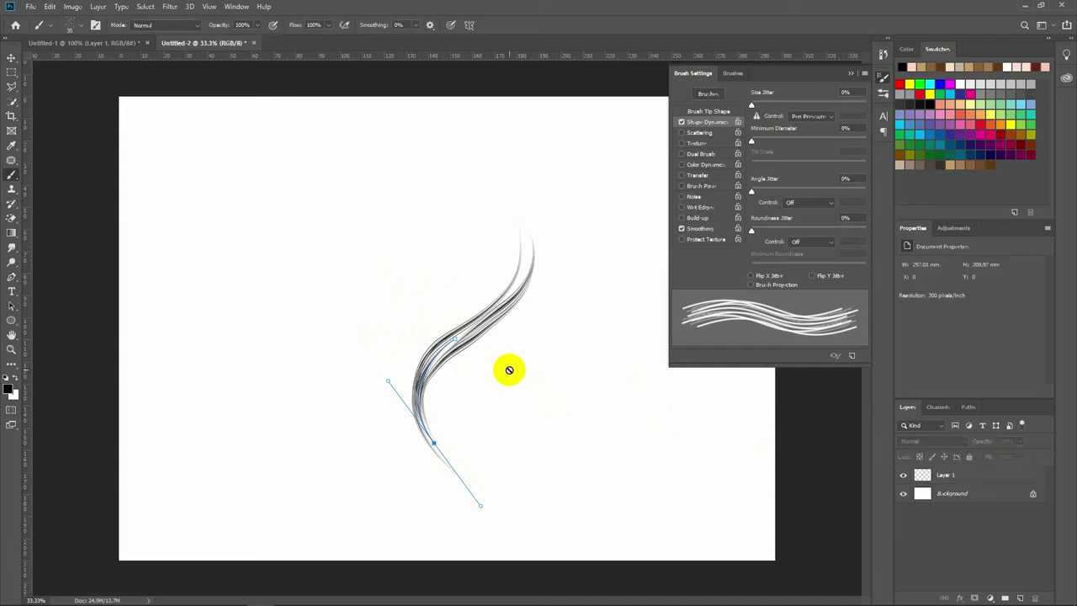
key("p")
key("b")
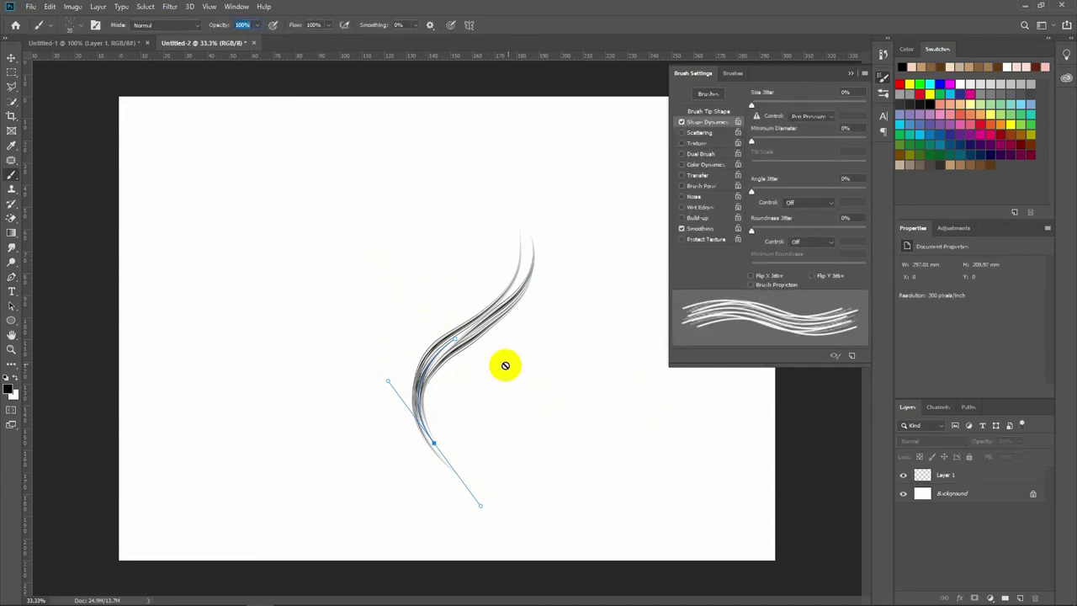
left_click(495, 363)
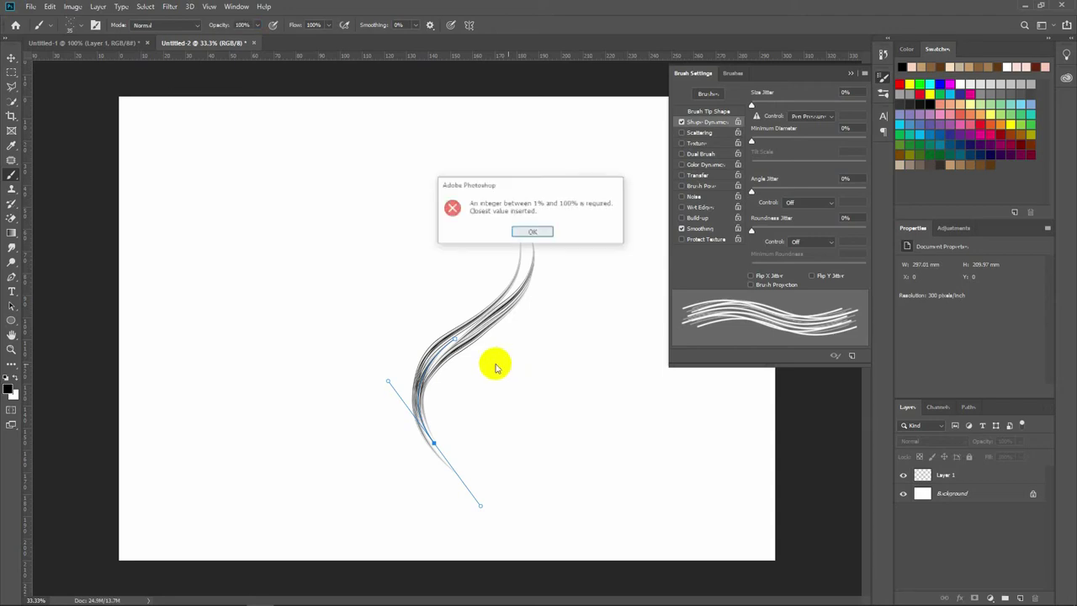
left_click(521, 233)
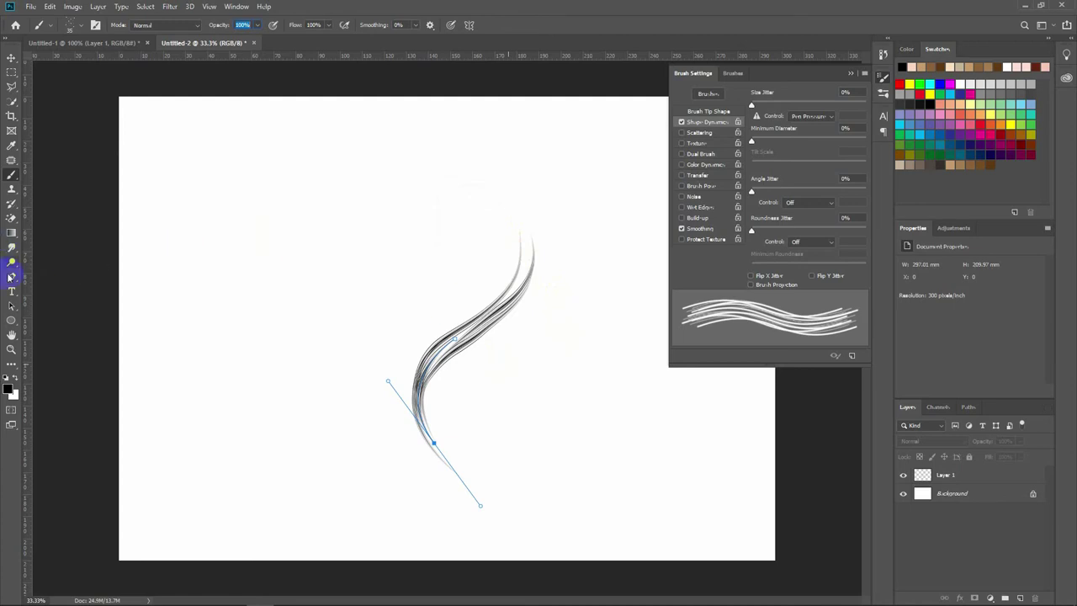
left_click(12, 278)
key("ctrl+z")
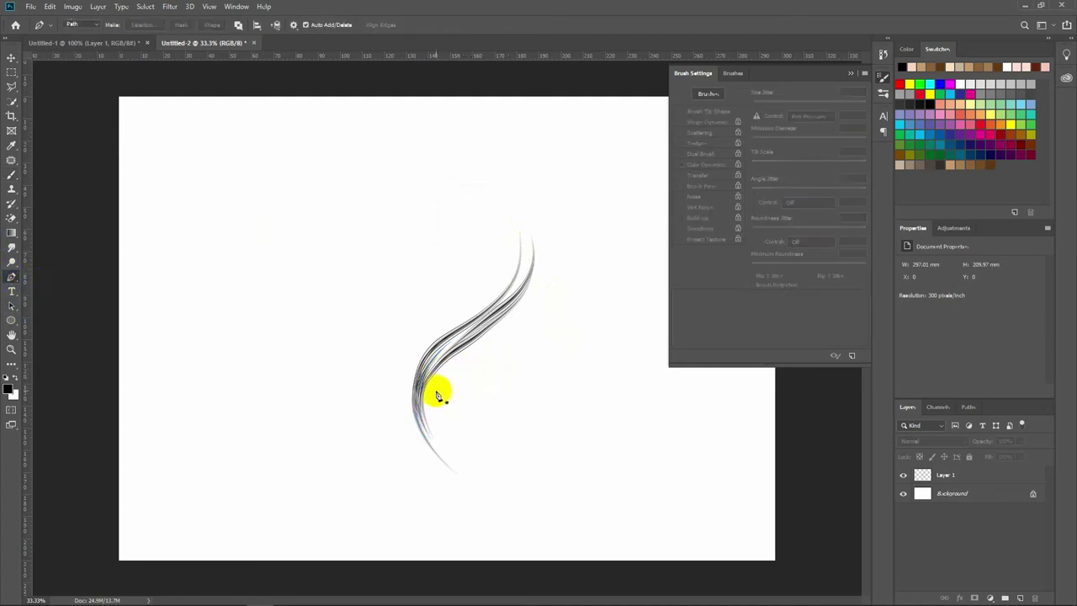
Draw two new curved guide paths running up the lock's upper right.
left_click(441, 379)
left_click_drag(503, 327, 527, 313)
left_click_drag(541, 249, 536, 202)
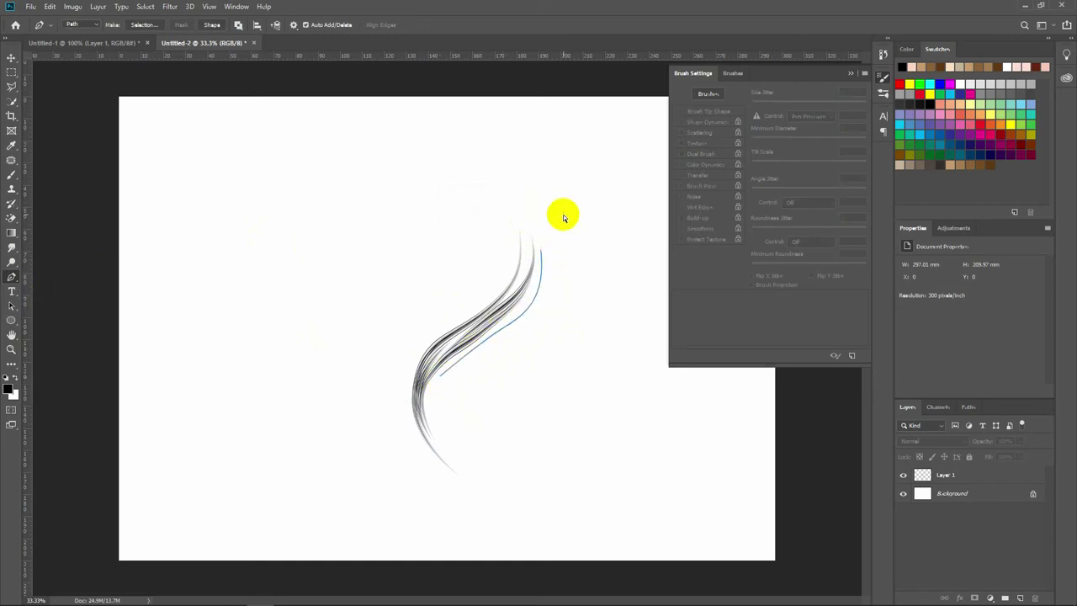
scroll(562, 217, "up", 2)
scroll(553, 242, "up", 2)
scroll(555, 243, "up", 1)
mouse_move(487, 353)
left_mouse_down()
mouse_move(512, 294)
mouse_move(499, 179)
left_mouse_up()
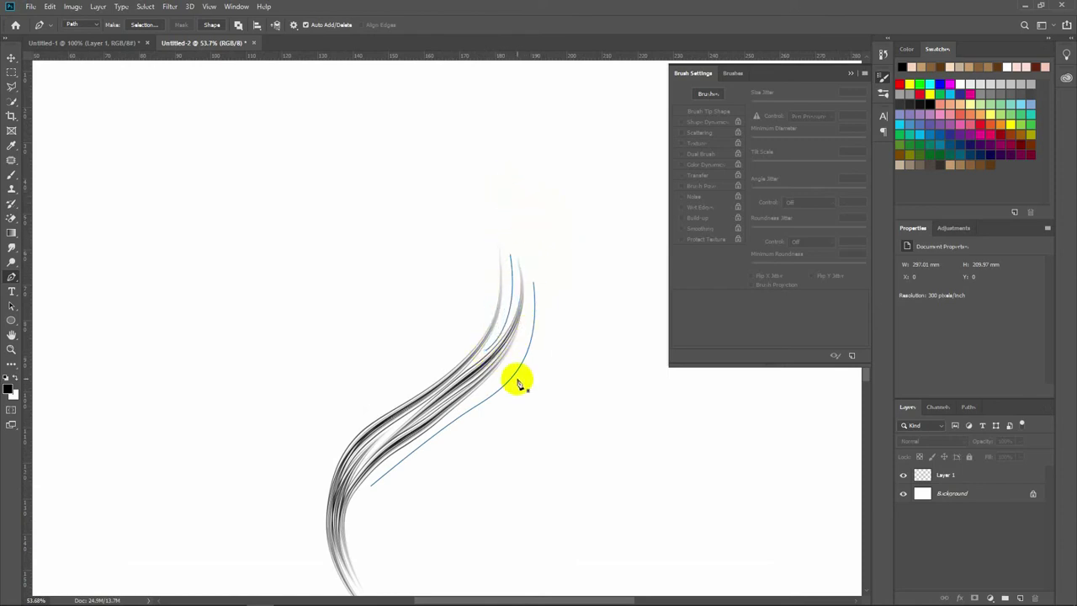
mouse_move(496, 387)
left_mouse_down()
mouse_move(530, 269)
mouse_move(523, 180)
left_mouse_up()
Stroke the new paths with hair strands on Layer 1 and darken them with Color Balance.
key("b")
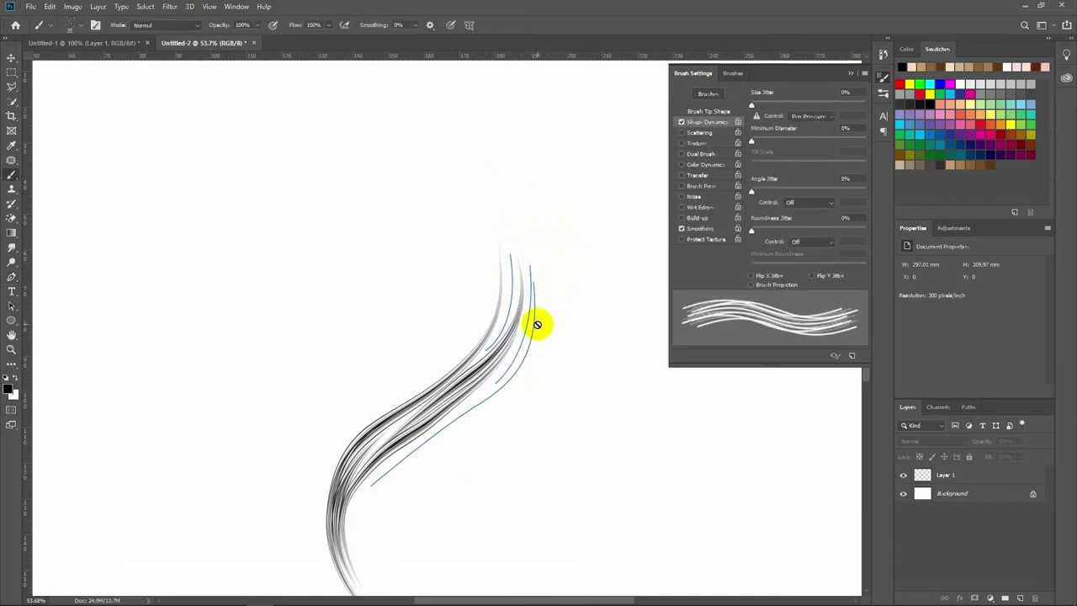
left_click(941, 480)
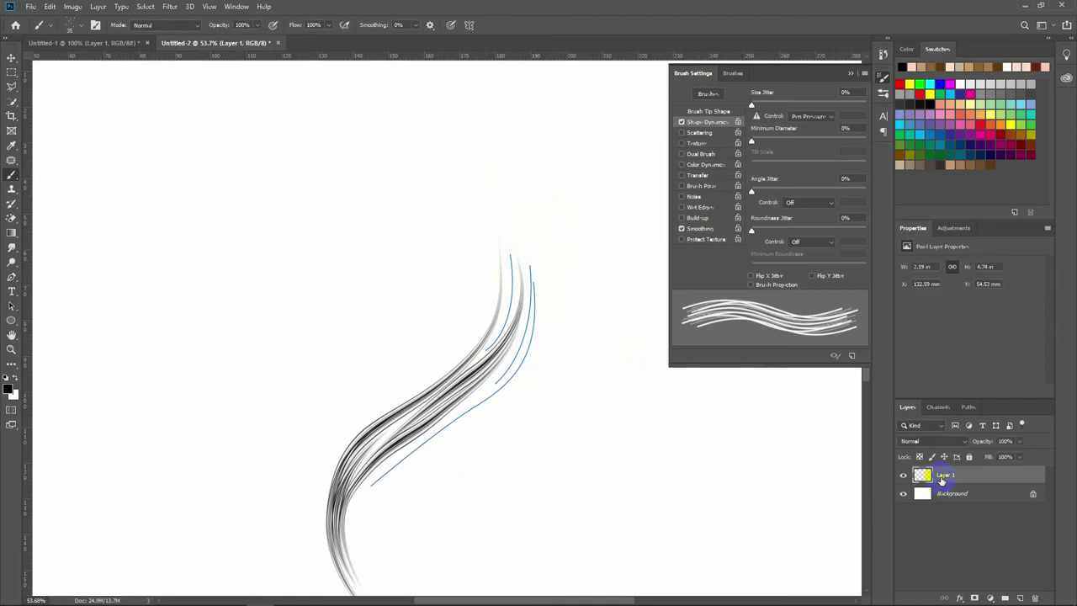
key("Return")
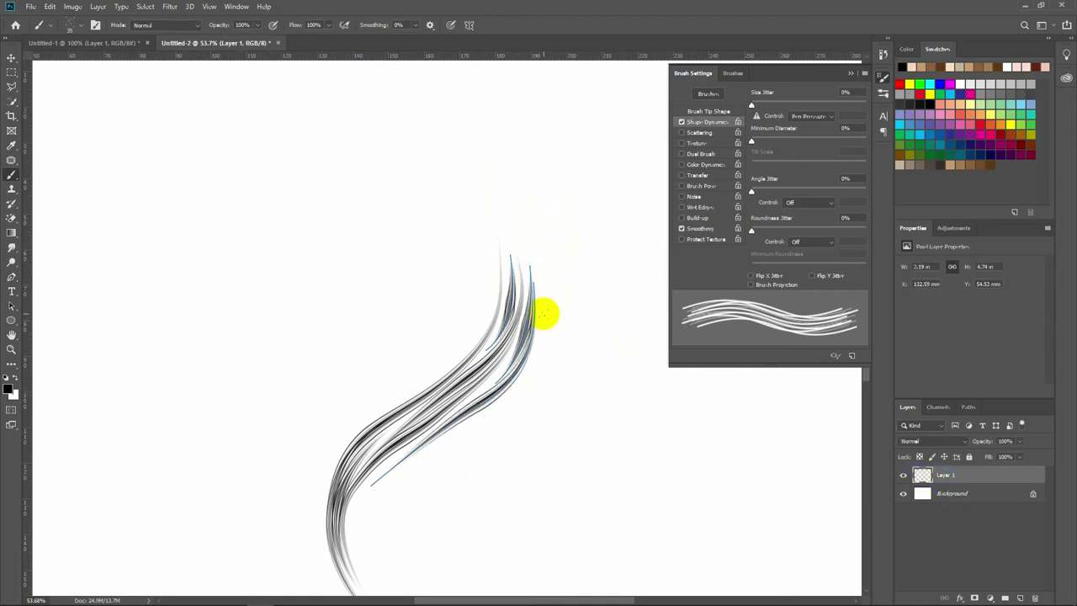
left_click_drag(517, 385, 494, 365)
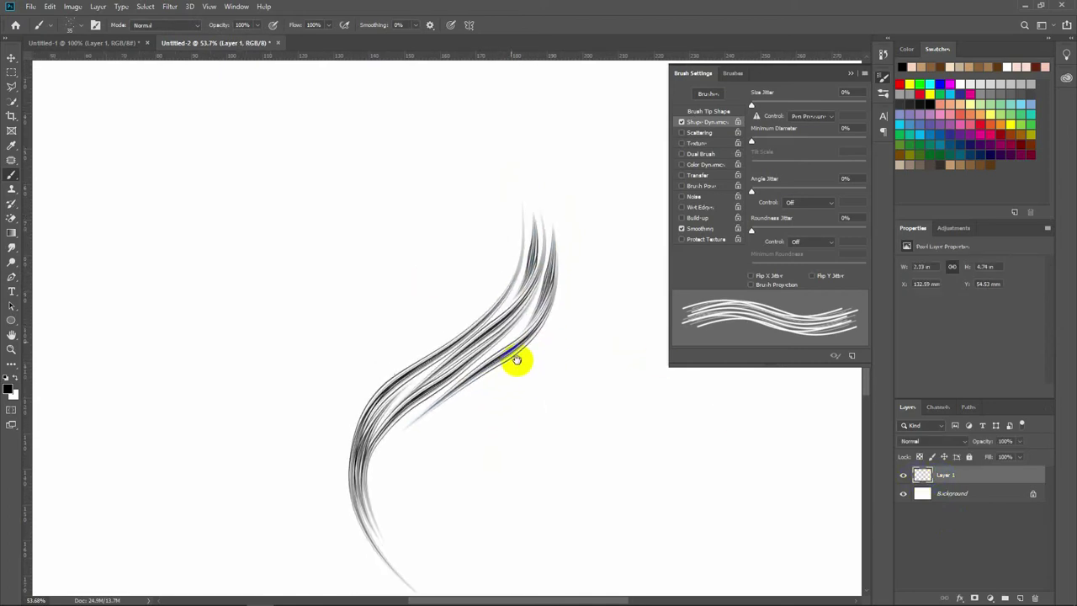
key("ctrl+b")
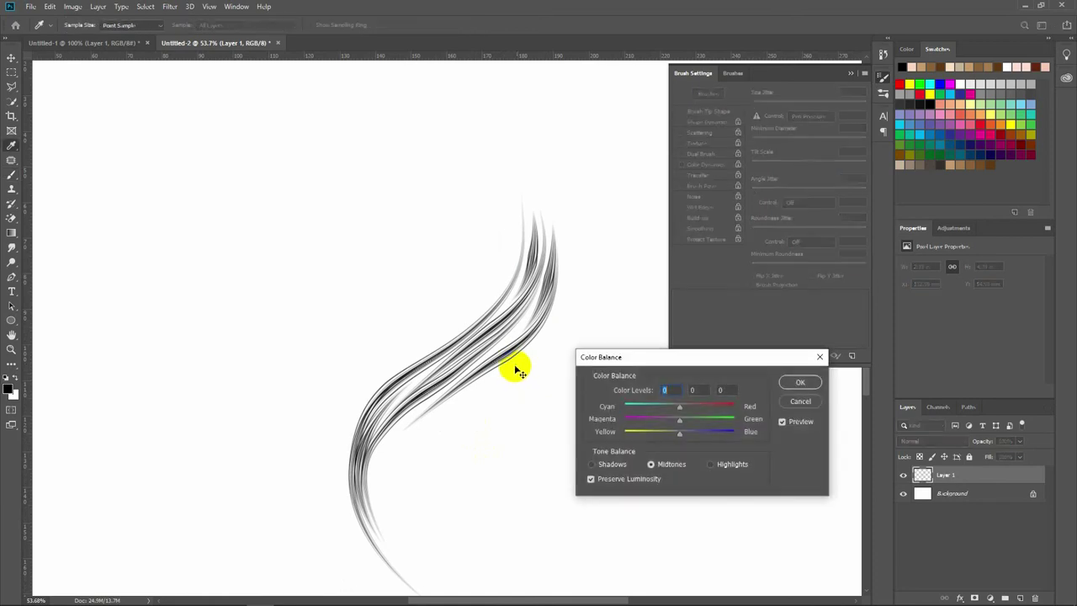
left_click(791, 382)
left_click(934, 456)
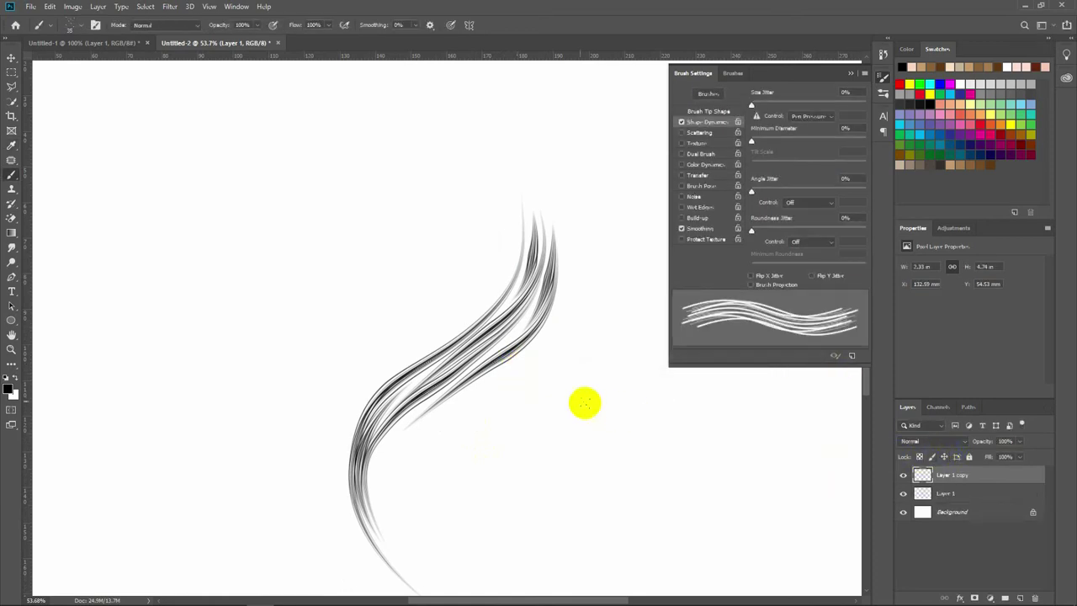
Duplicate Layer 1 and shift the copy slightly beside the original strands.
key("ctrl+j")
key("v")
left_click(499, 353)
mouse_move(499, 353)
left_mouse_down()
mouse_move(529, 349)
mouse_move(488, 378)
left_mouse_up()
key("ctrl+t")
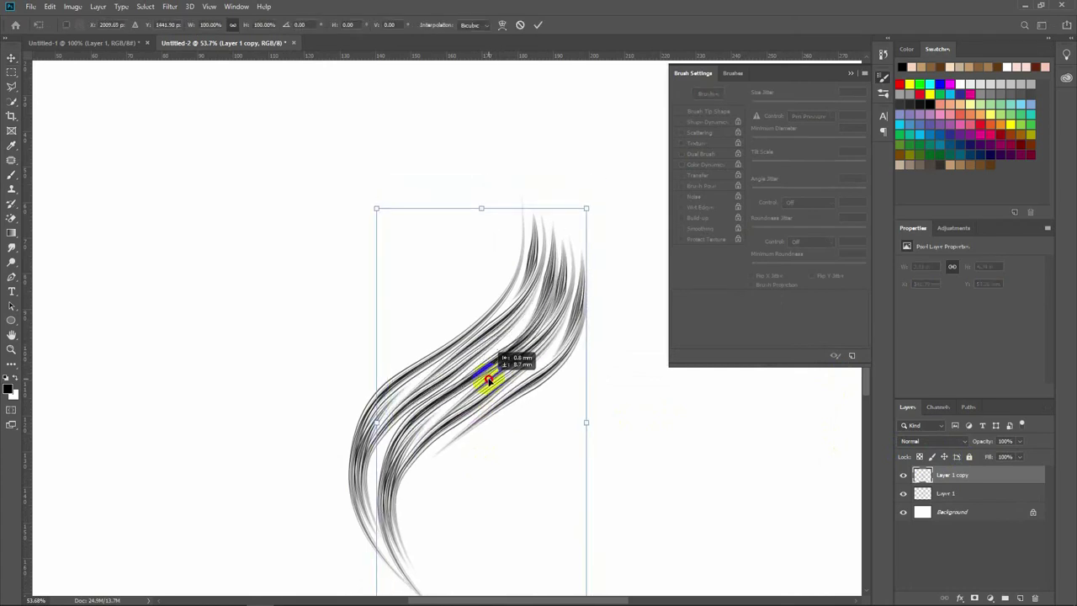
Warp Layer 1 copy, stretching its top-right corner outward and bending its lower strands left.
left_click_drag(488, 380, 484, 381)
right_click(499, 379)
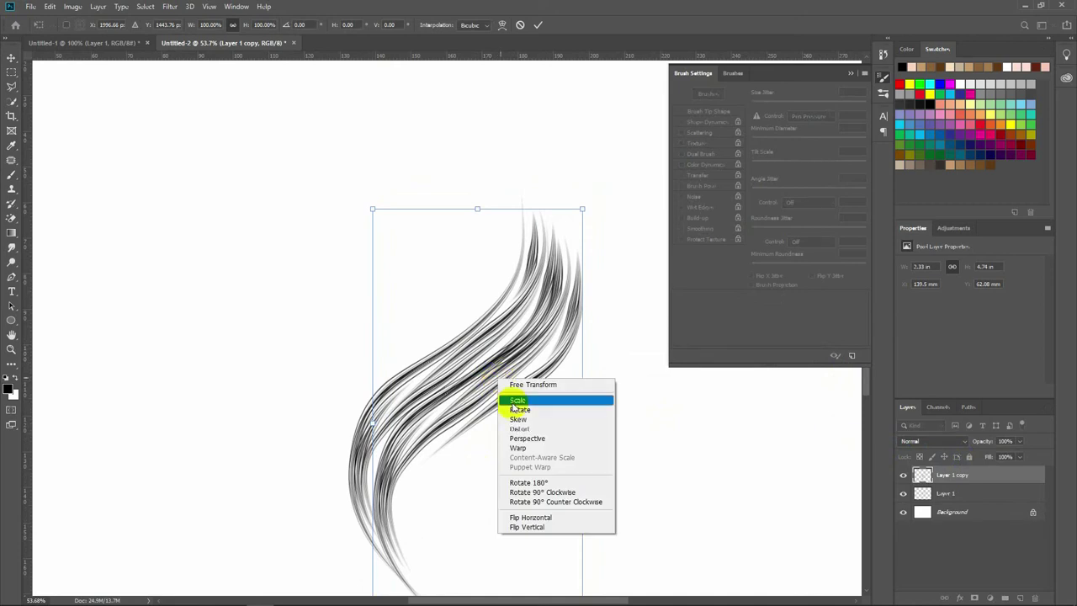
left_click(519, 448)
left_click_drag(581, 209, 629, 222)
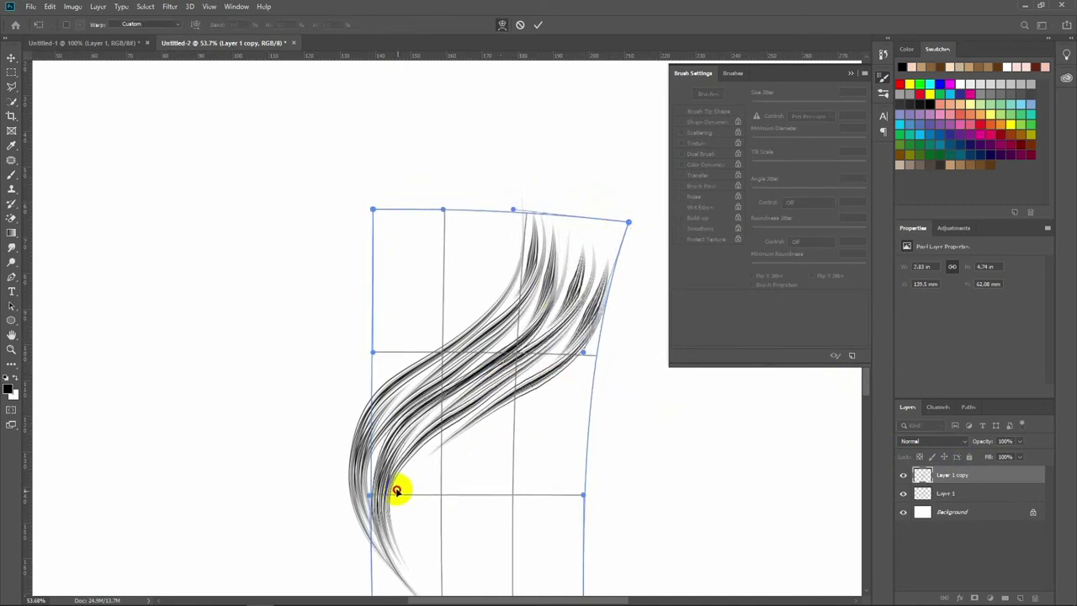
left_click_drag(500, 428, 427, 413)
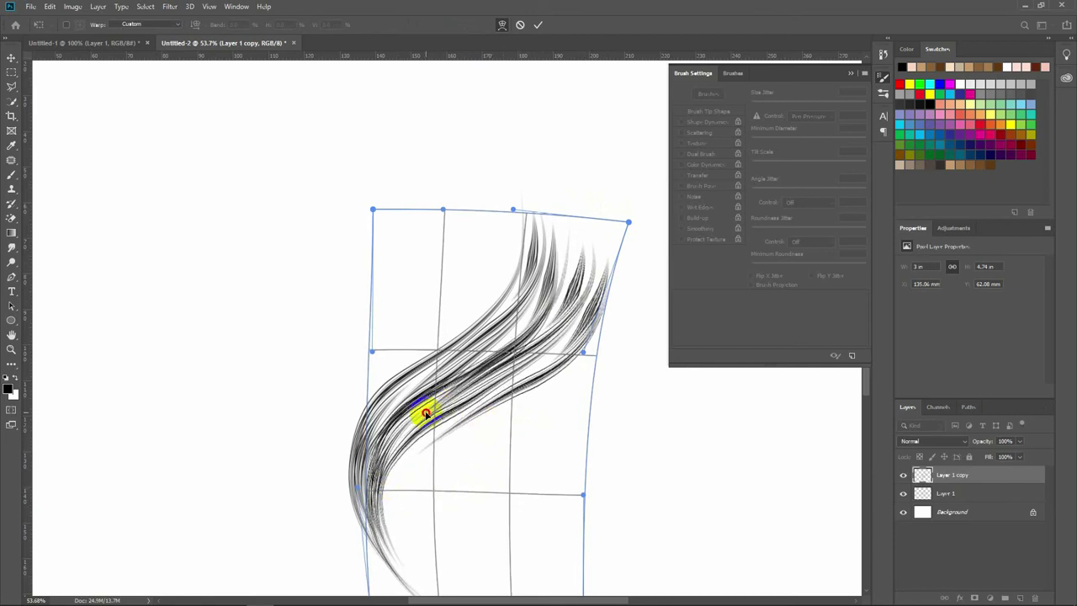
key("Return")
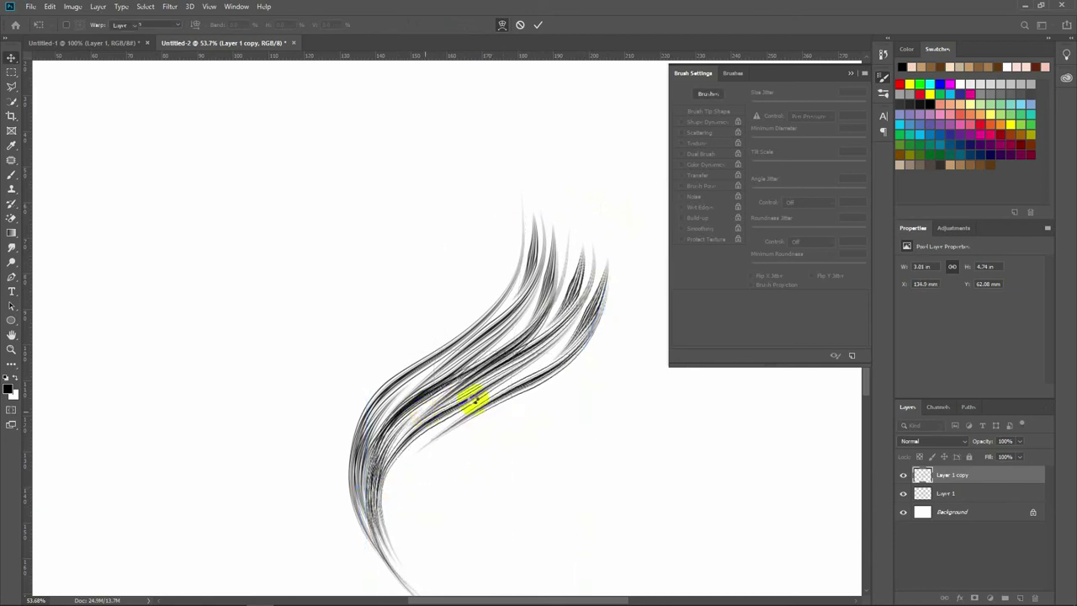
scroll(505, 401, "down", 2)
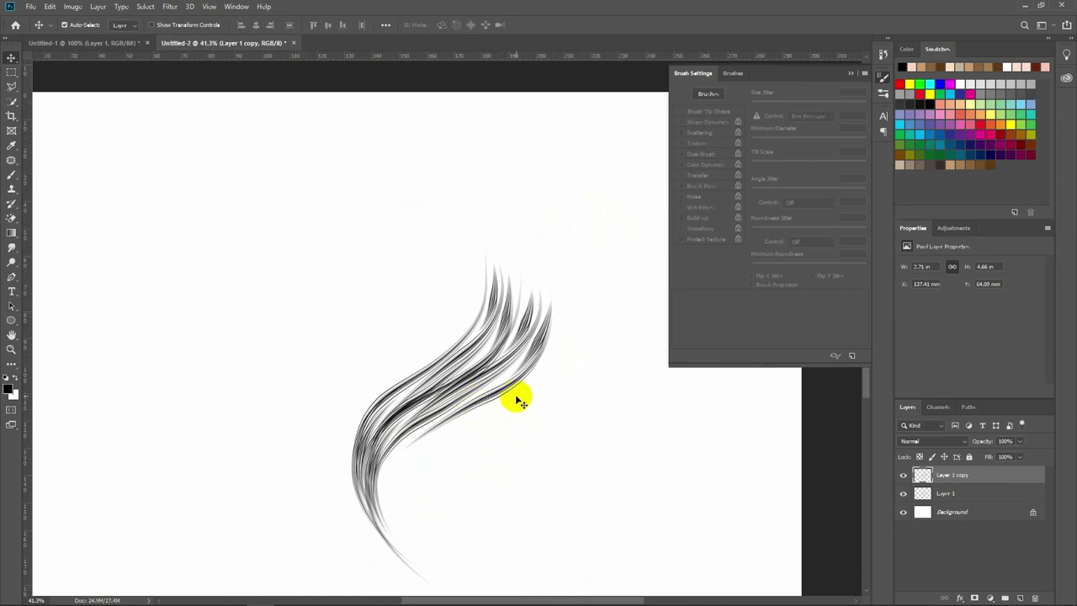
Add two more strand copies, shrinking the new one to about 79% and tilting it about −5°.
mouse_move(510, 340)
left_mouse_down()
mouse_move(562, 404)
mouse_move(468, 373)
mouse_move(524, 336)
left_mouse_up()
key("ctrl+t")
left_click_drag(608, 204, 565, 278)
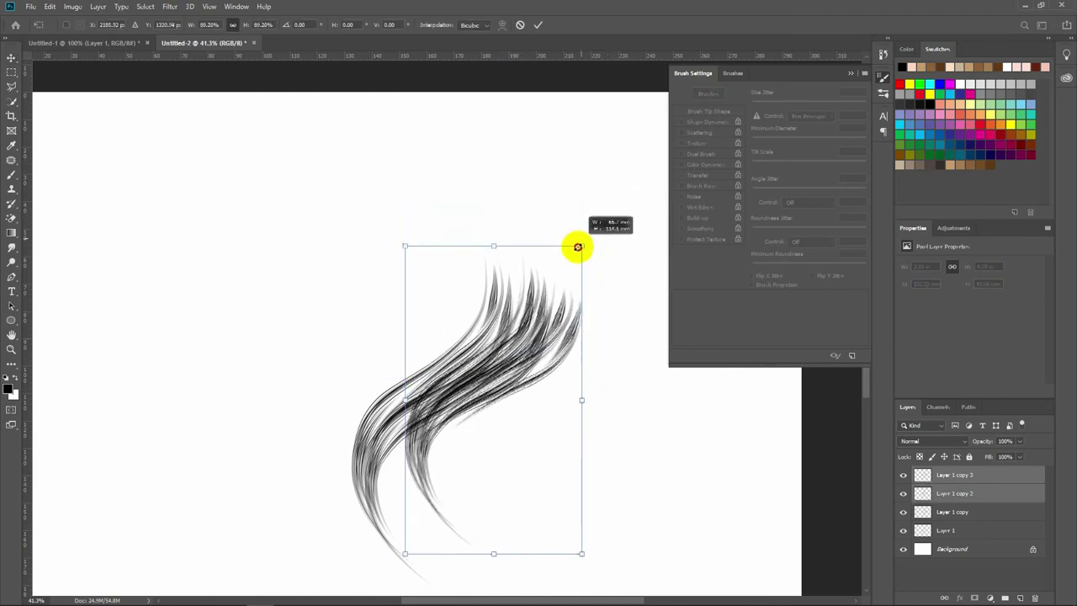
left_click_drag(481, 414, 485, 385)
mouse_move(583, 232)
left_mouse_down()
mouse_move(587, 224)
mouse_move(565, 230)
left_mouse_up()
mouse_move(505, 332)
left_mouse_down()
mouse_move(454, 370)
mouse_move(459, 381)
left_mouse_up()
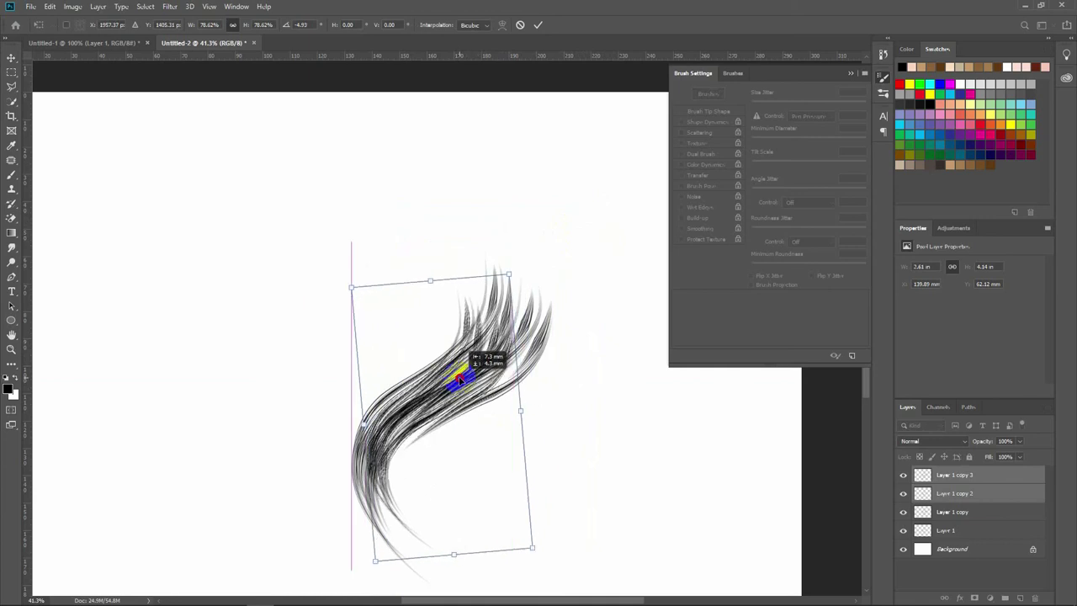
right_click(464, 379)
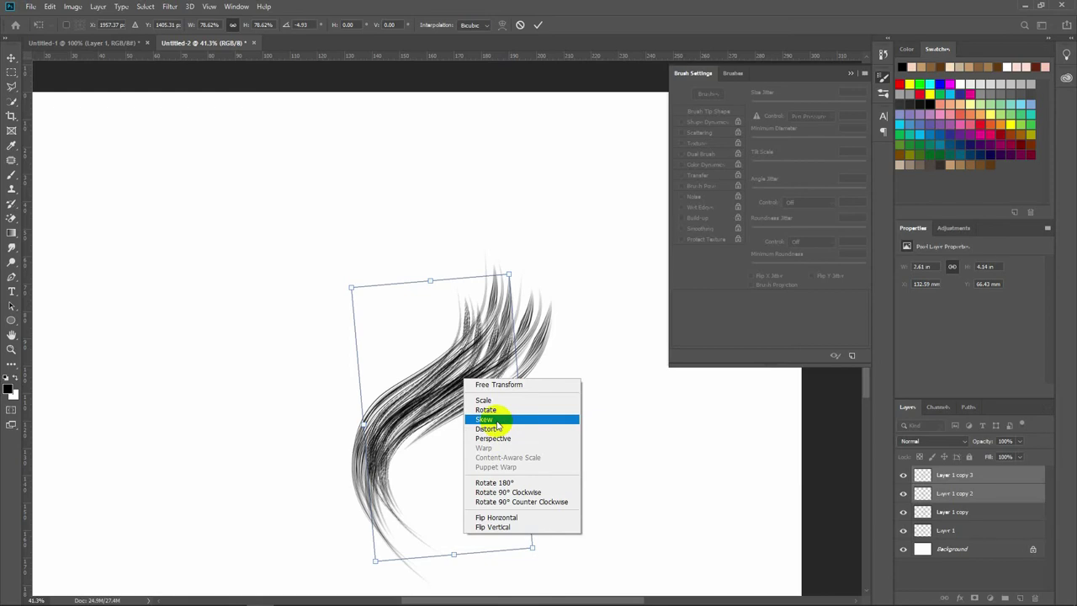
left_click(436, 346)
key("Return")
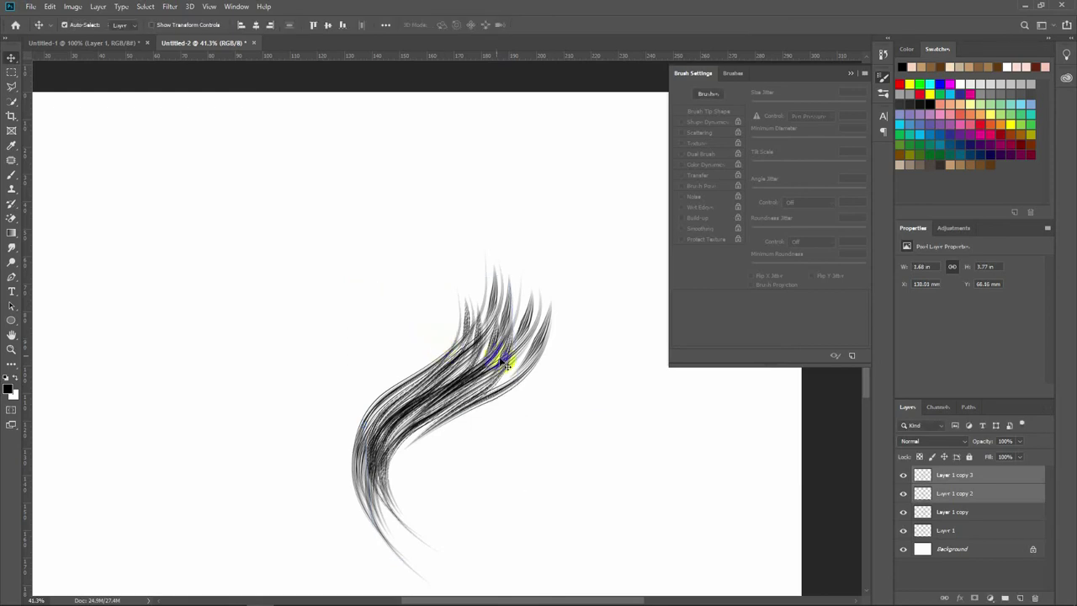
left_click_drag(489, 406, 457, 423)
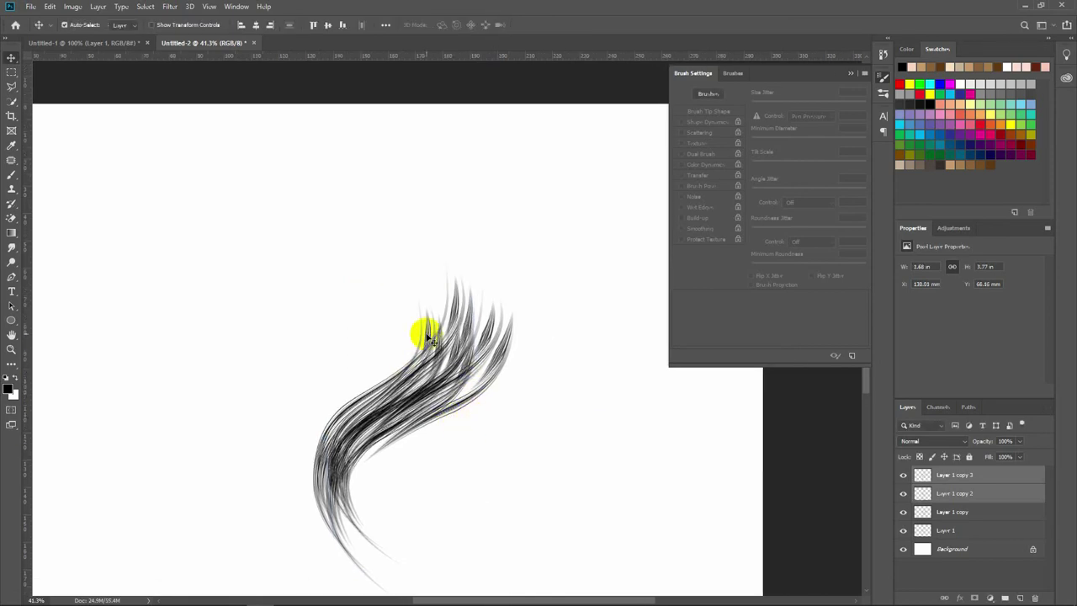
Draw a curved path up the strands and stroke it with the brush on Layer 1 copy 3.
key("p")
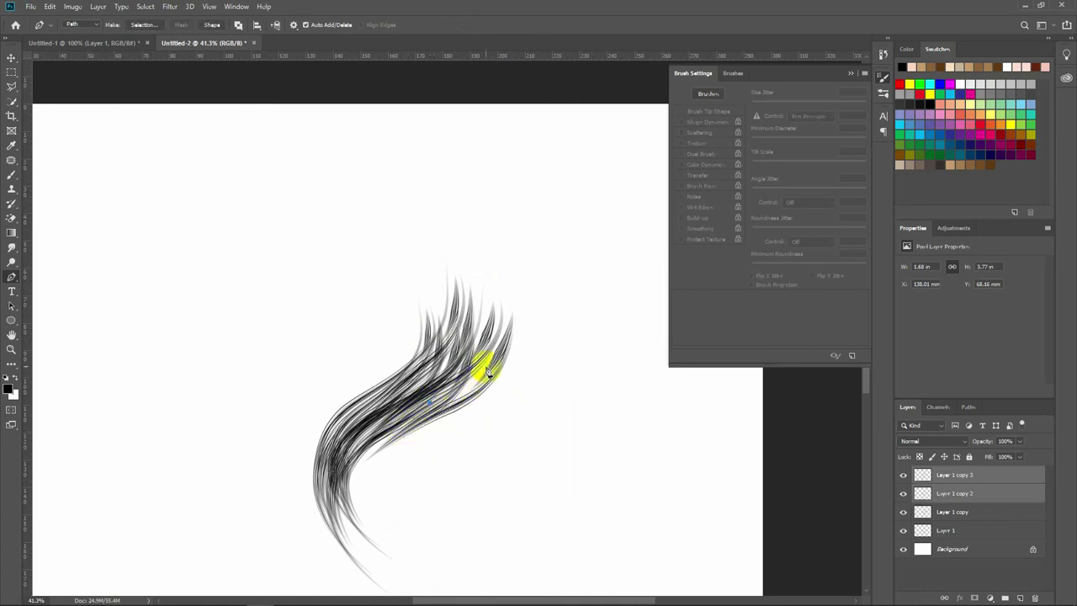
left_click(510, 292)
left_click(502, 283)
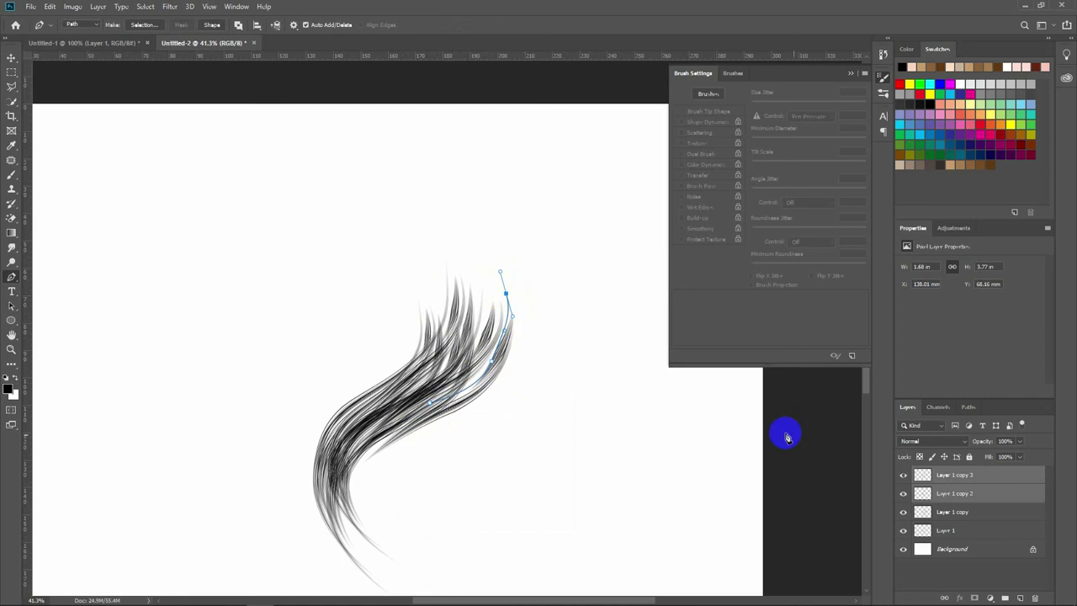
left_click(922, 476)
key("b")
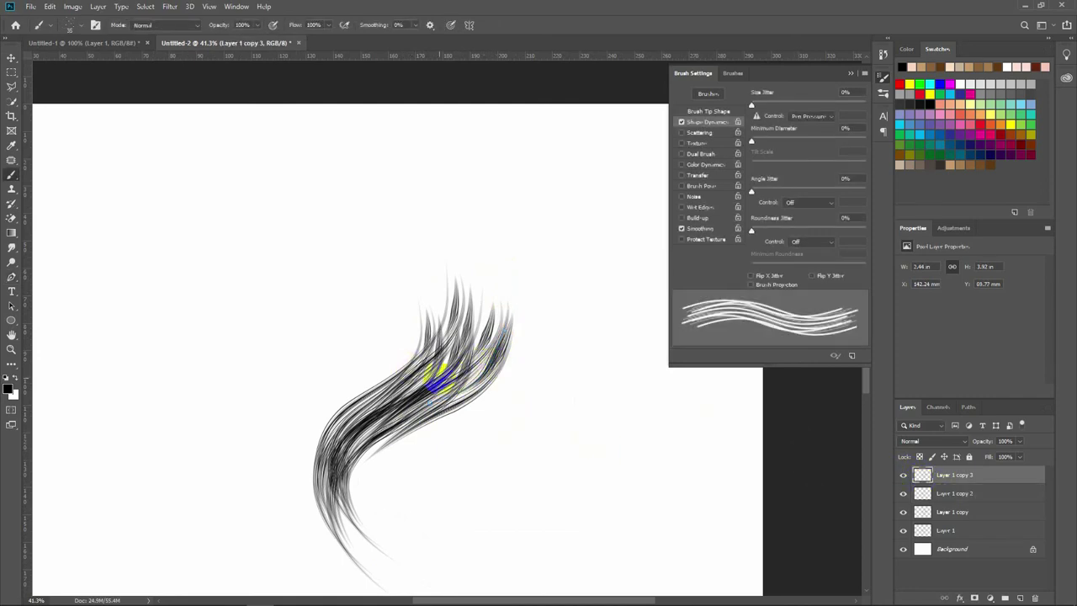
key("p")
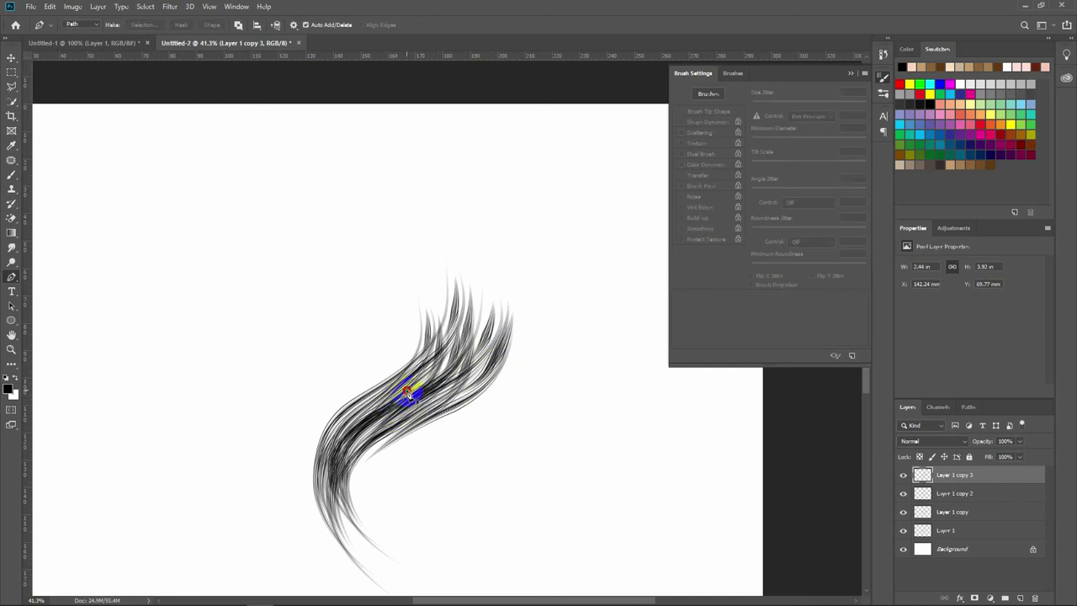
left_click_drag(480, 321, 490, 277)
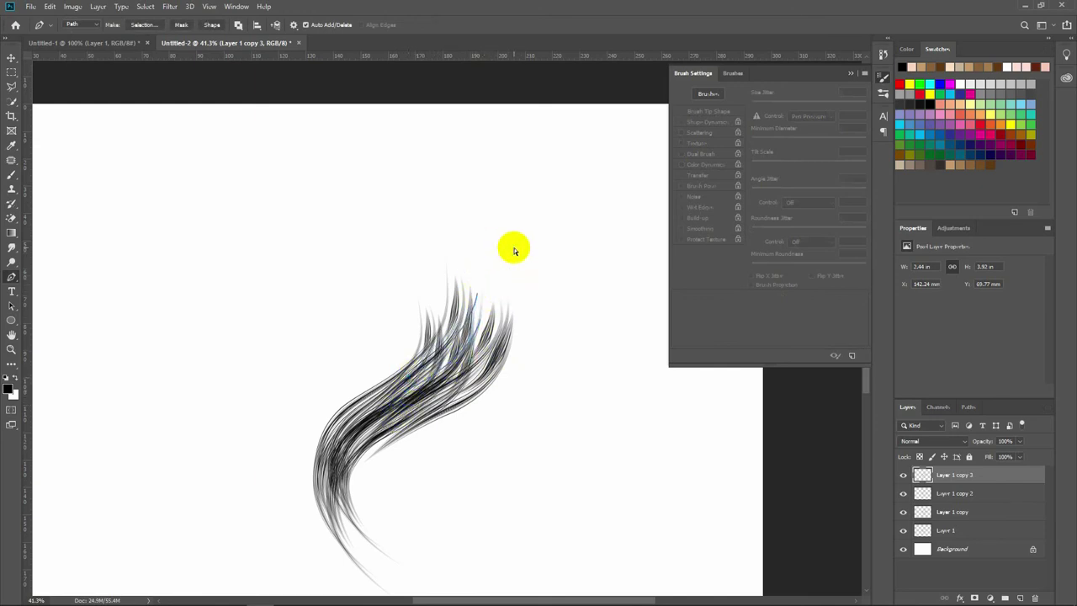
mouse_move(478, 361)
left_mouse_down()
mouse_move(505, 298)
mouse_move(497, 268)
left_mouse_up()
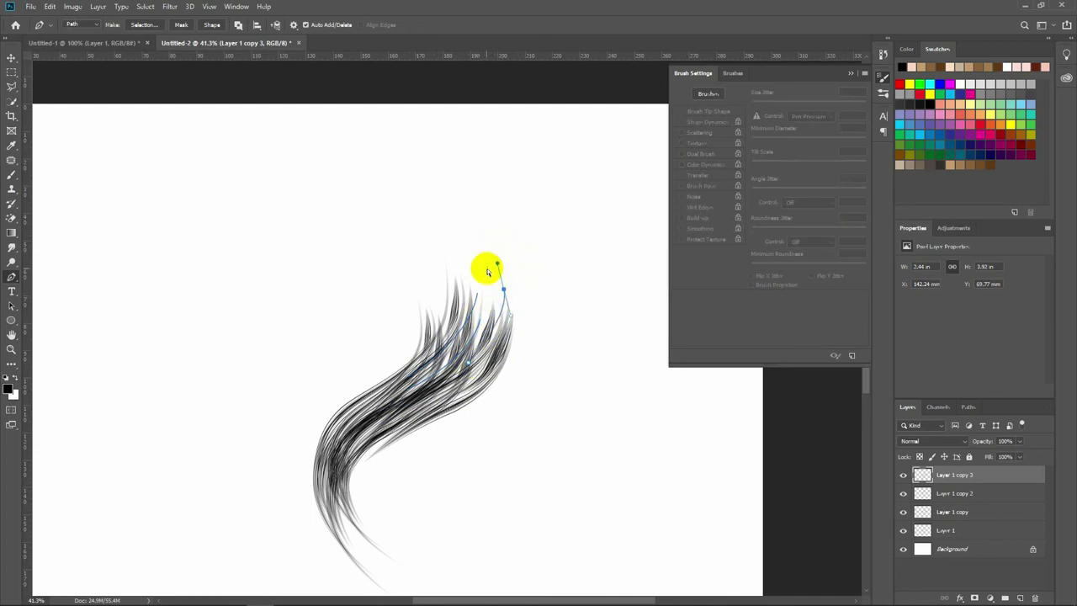
key("b")
key("Return")
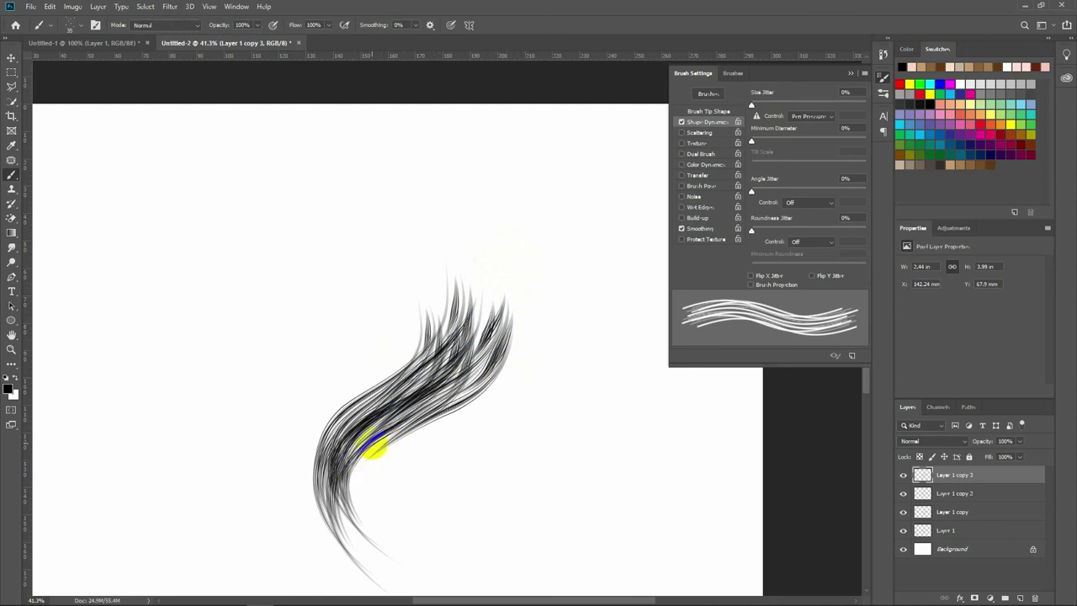
Draw another curved guide path from the lower strands up toward the strand tips.
key("p")
left_click(346, 401)
left_click_drag(436, 320, 449, 288)
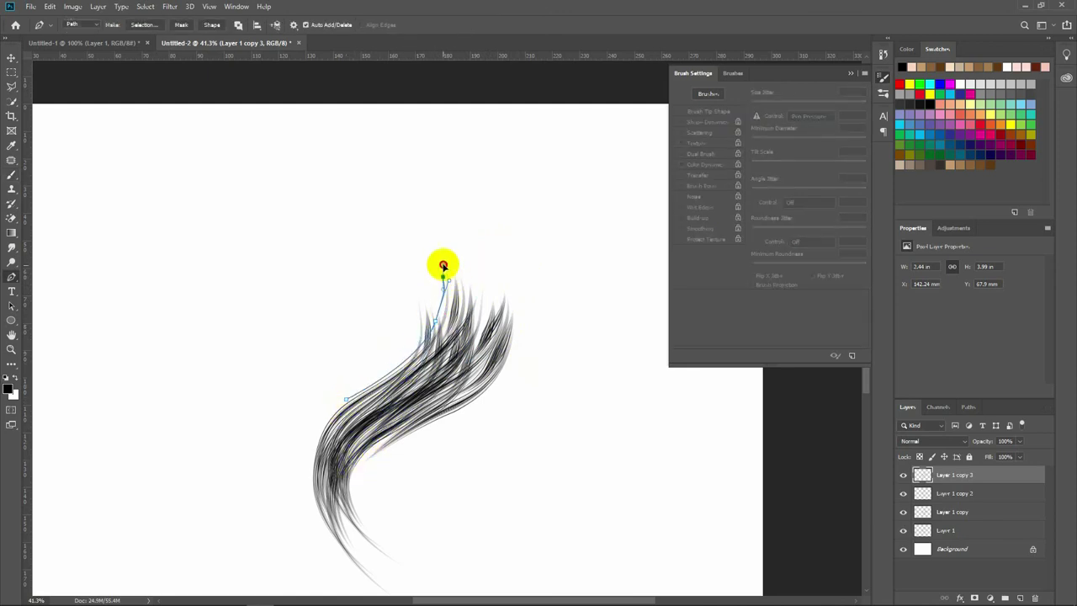
key("ctrl+z")
left_click_drag(446, 239, 446, 239)
key("b")
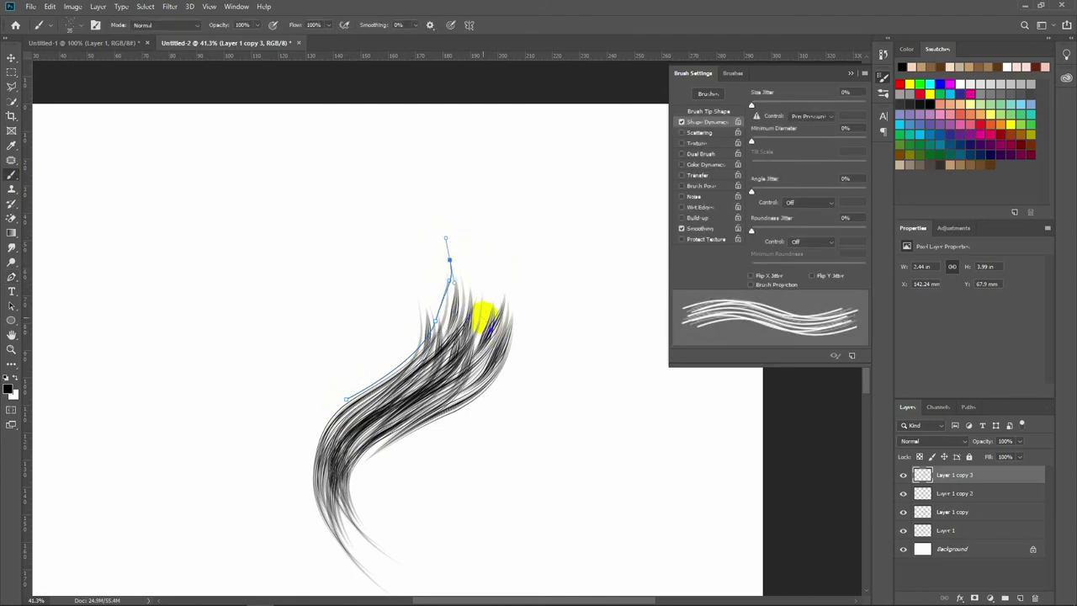
key("ctrl+0")
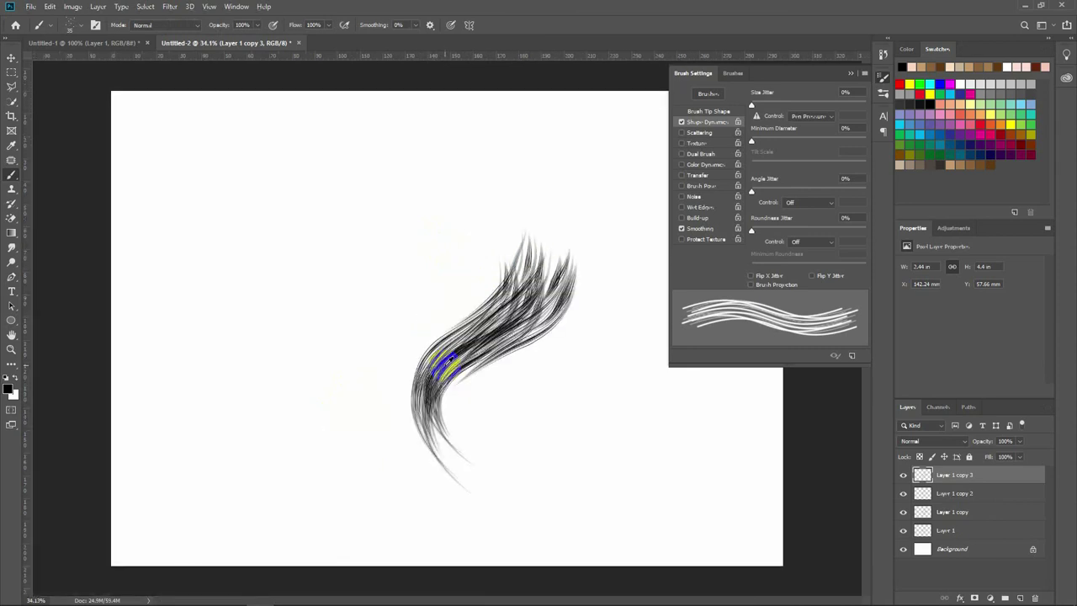
Select all four hair layers, move them down-left and scale them up.
key("v")
scroll(397, 331, "down", 2)
left_click_drag(385, 312, 512, 393)
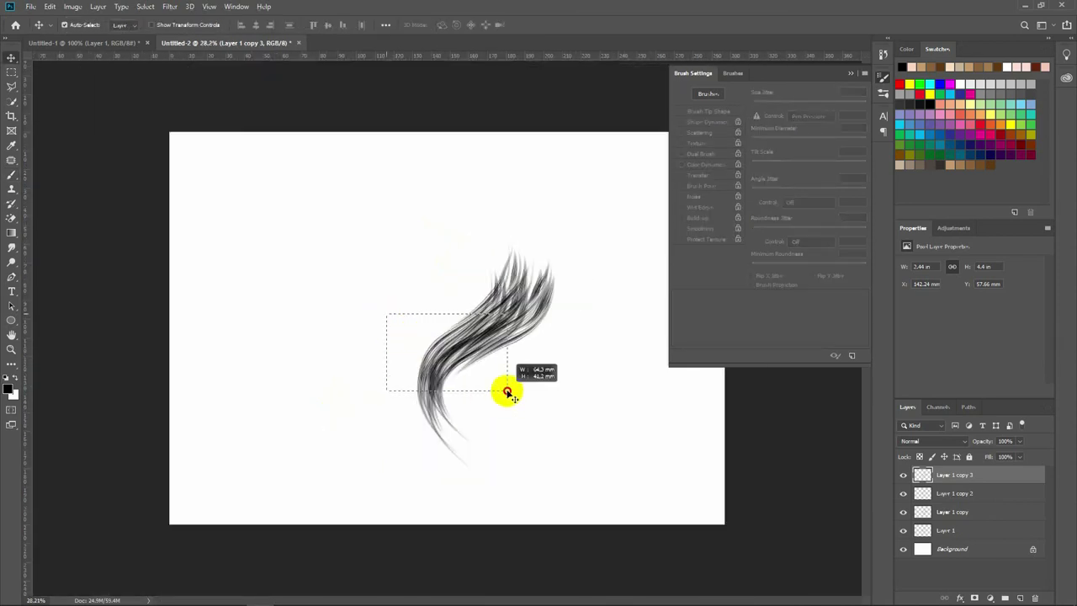
left_click_drag(502, 329, 463, 346)
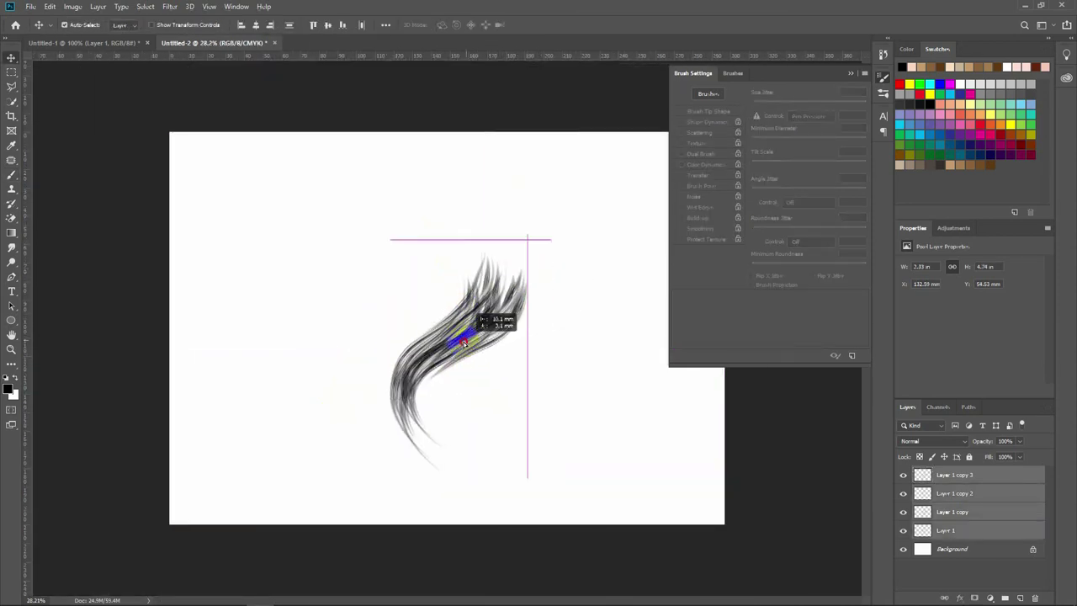
key("ctrl+t")
left_click_drag(511, 247, 572, 164)
left_click_drag(505, 313, 468, 301)
key("Return")
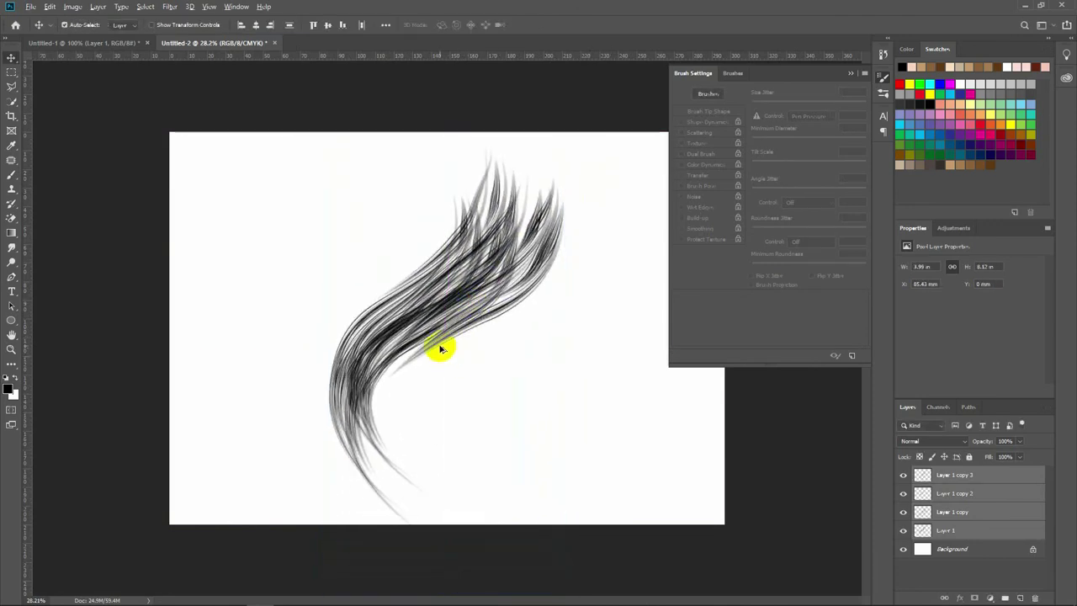
Alt-drag a duplicate of the hair lock, offsetting it slightly to the right.
scroll(440, 351, "up", 3)
scroll(440, 351, "down", 1)
scroll(440, 351, "up", 1)
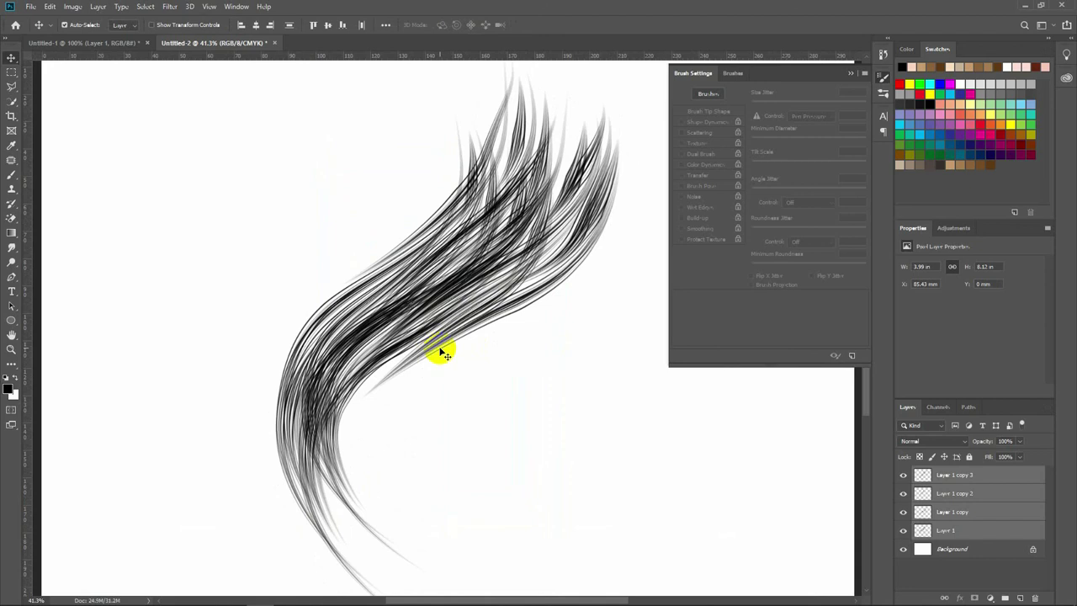
mouse_move(451, 289)
left_mouse_down()
mouse_move(469, 287)
mouse_move(457, 260)
mouse_move(473, 318)
left_mouse_up()
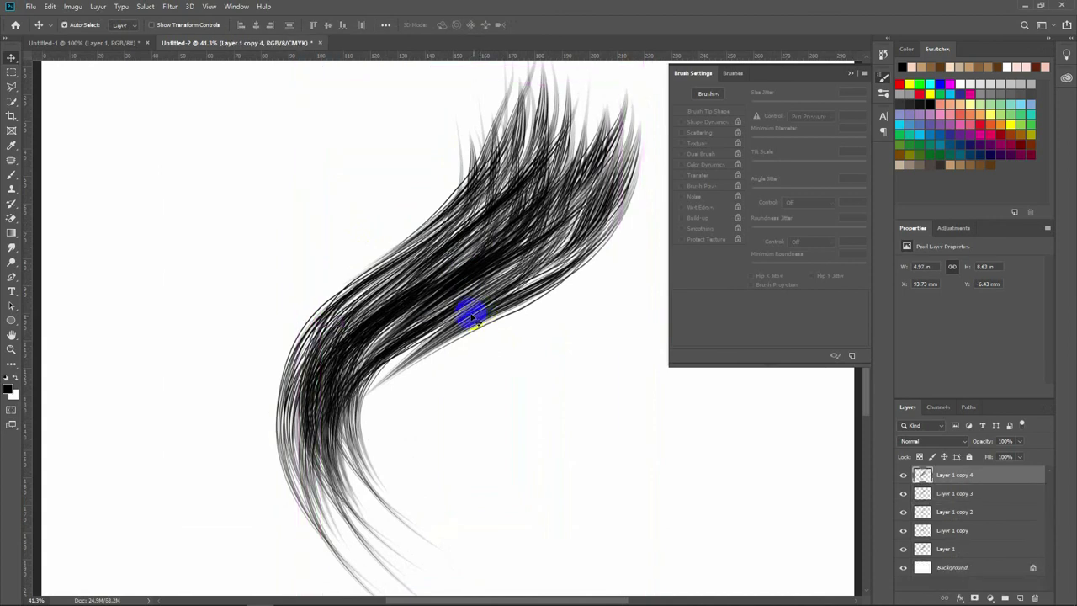
Warp Layer 1 copy 4, bending its lower hair and lifting the upper hair up and right.
key("ctrl+t")
right_click(441, 324)
left_click(442, 389)
left_click_drag(359, 513, 335, 511)
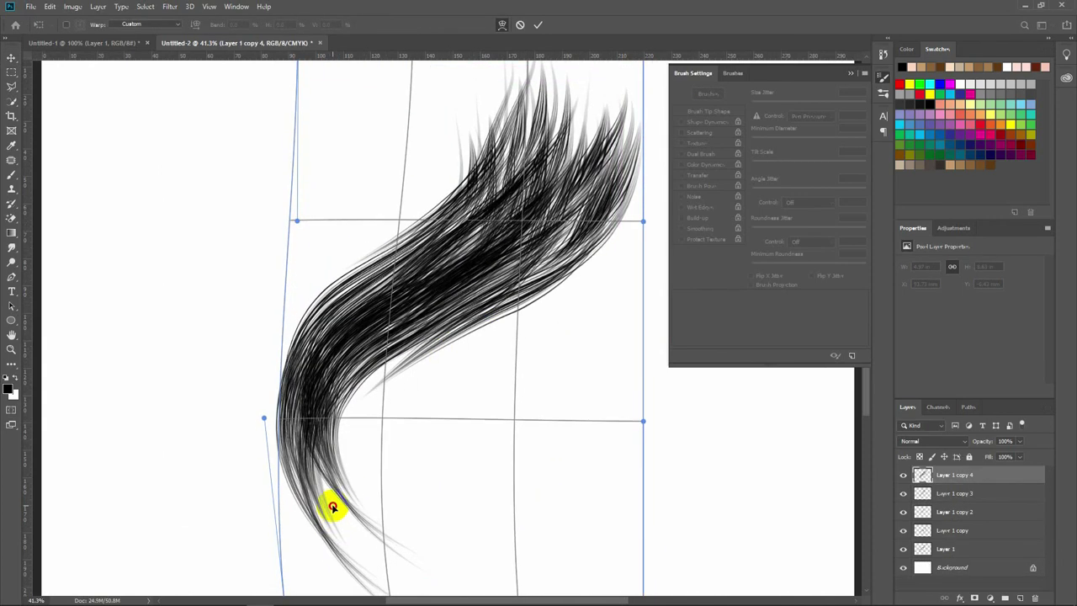
mouse_move(550, 224)
left_mouse_down()
mouse_move(564, 229)
mouse_move(553, 223)
left_mouse_up()
key("Return")
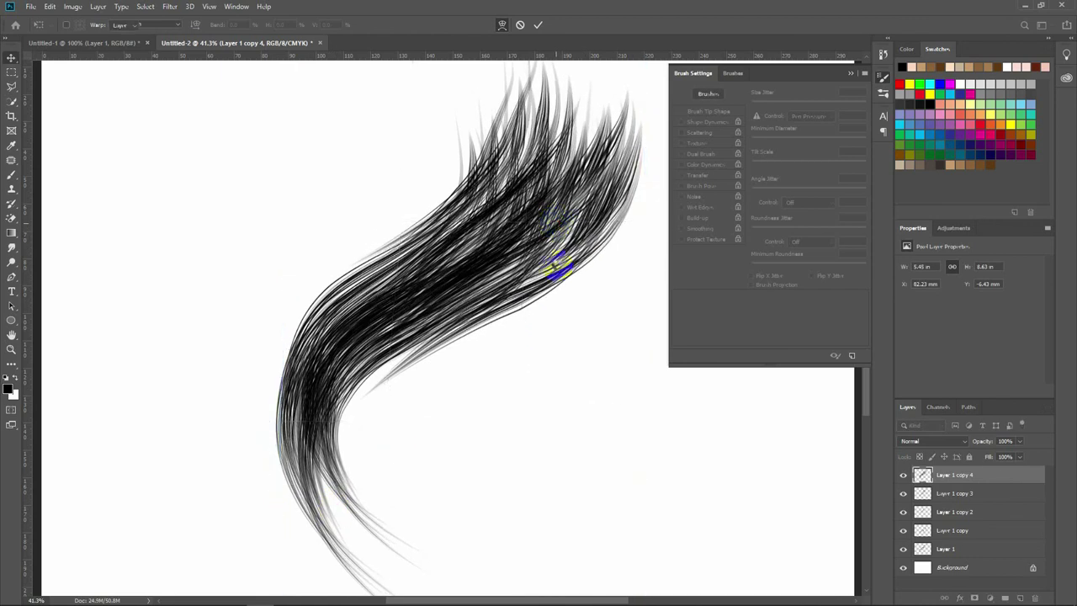
left_click_drag(500, 248, 489, 247)
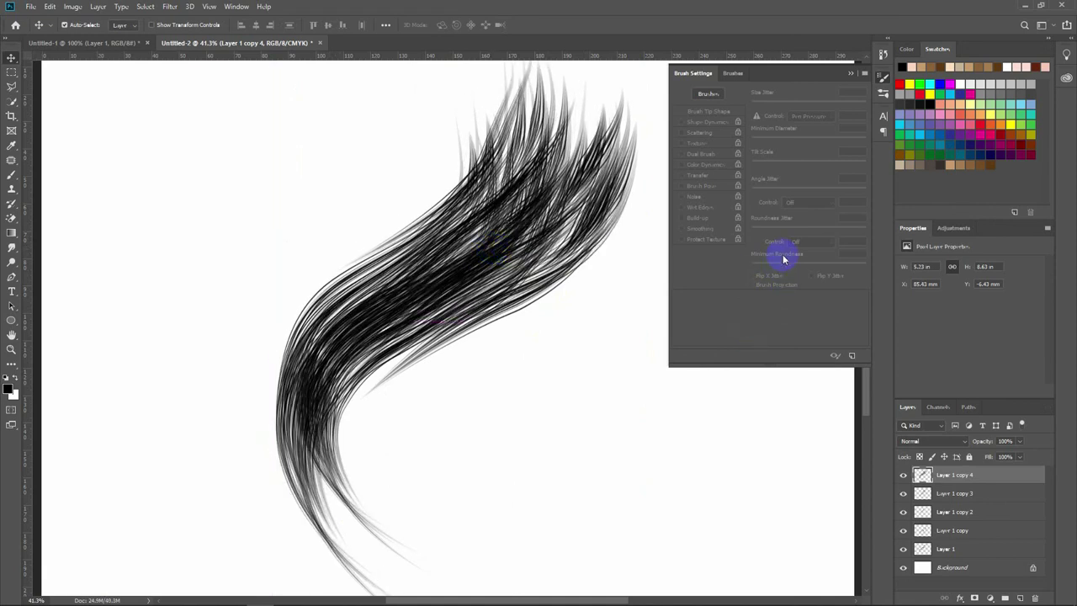
Set Layer 1 copy 4's Hue/Saturation to Saturation −46 and Lightness +24.
key("ctrl+u")
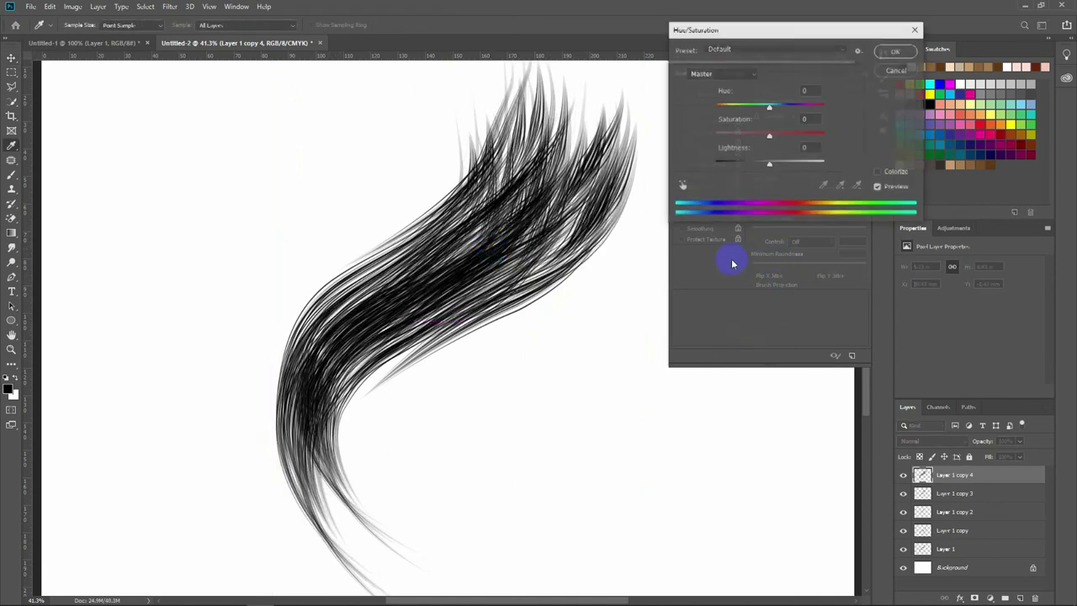
left_click_drag(769, 165, 791, 166)
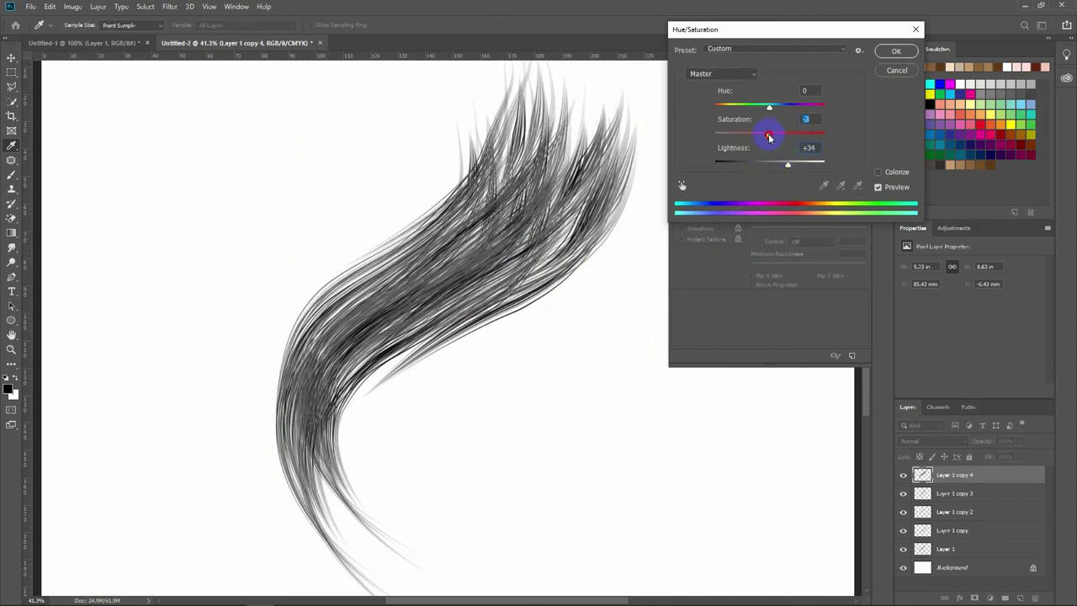
left_click_drag(785, 165, 782, 166)
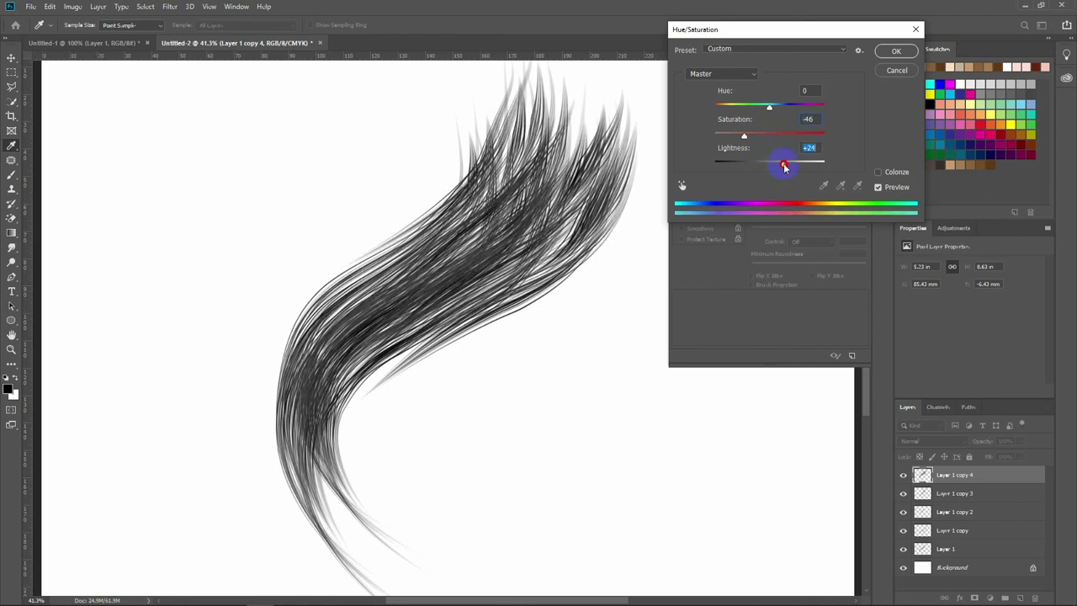
left_click(885, 59)
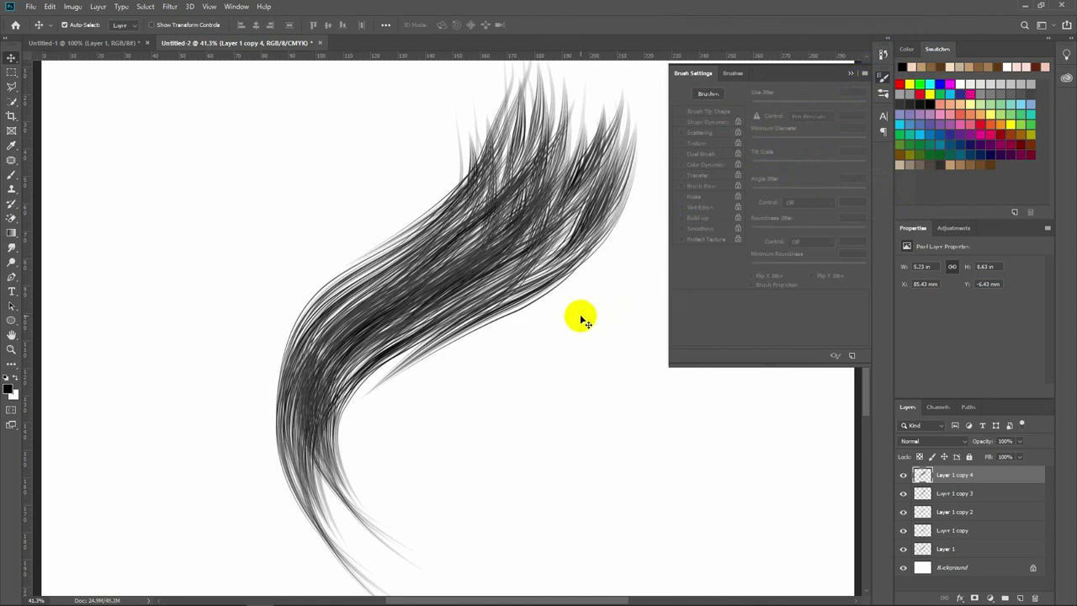